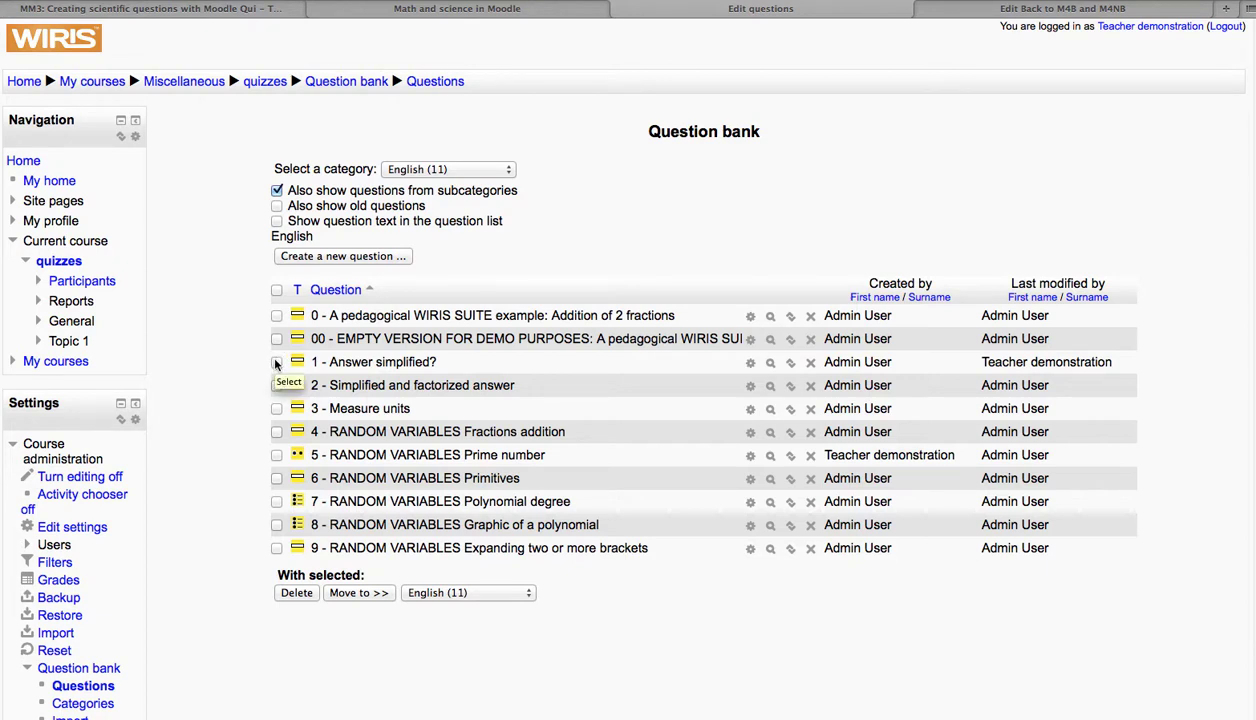
# - Move the question "1 - Answer simplified?" to the English category and select it again in the question bank
pyautogui.click(276, 363)
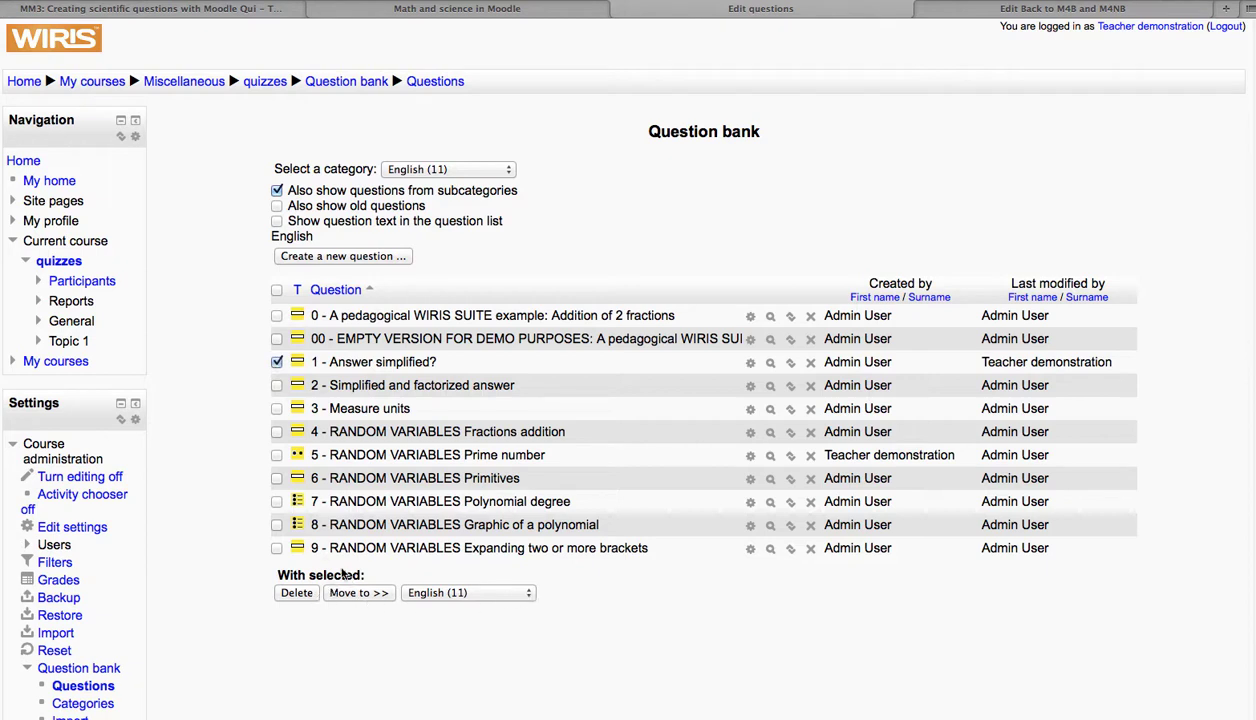
pyautogui.click(277, 364)
pyautogui.click(277, 364)
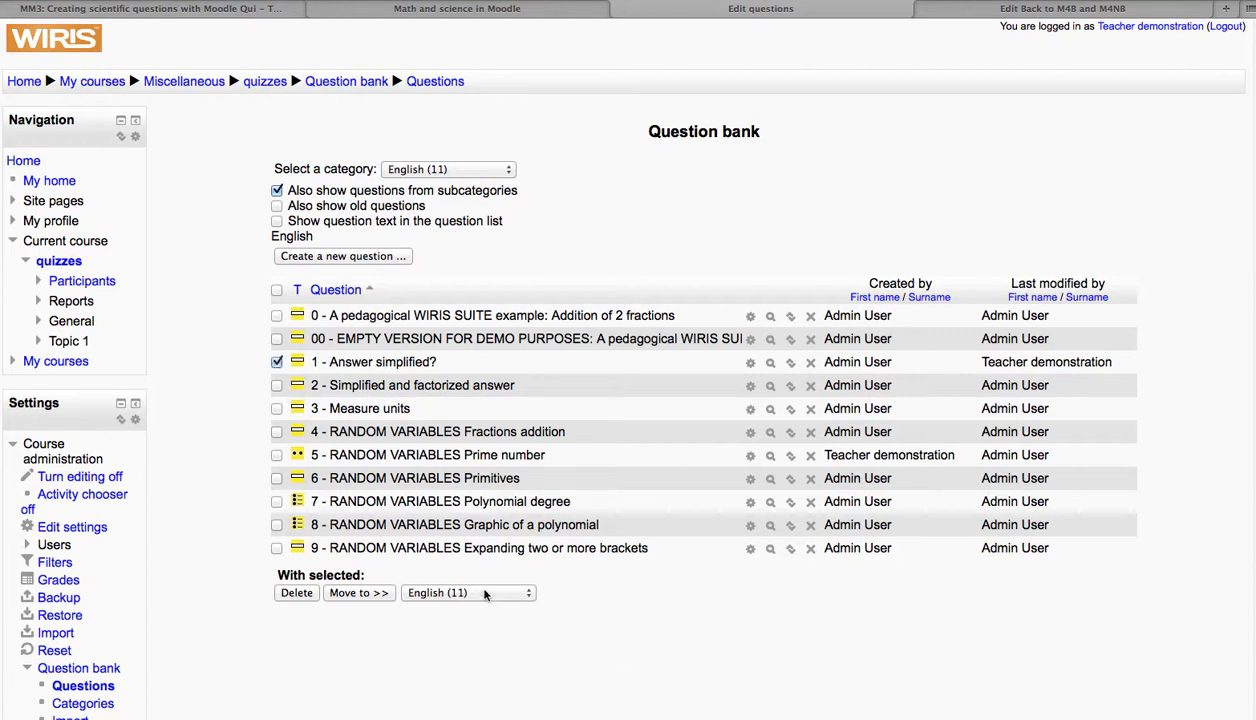
pyautogui.click(356, 595)
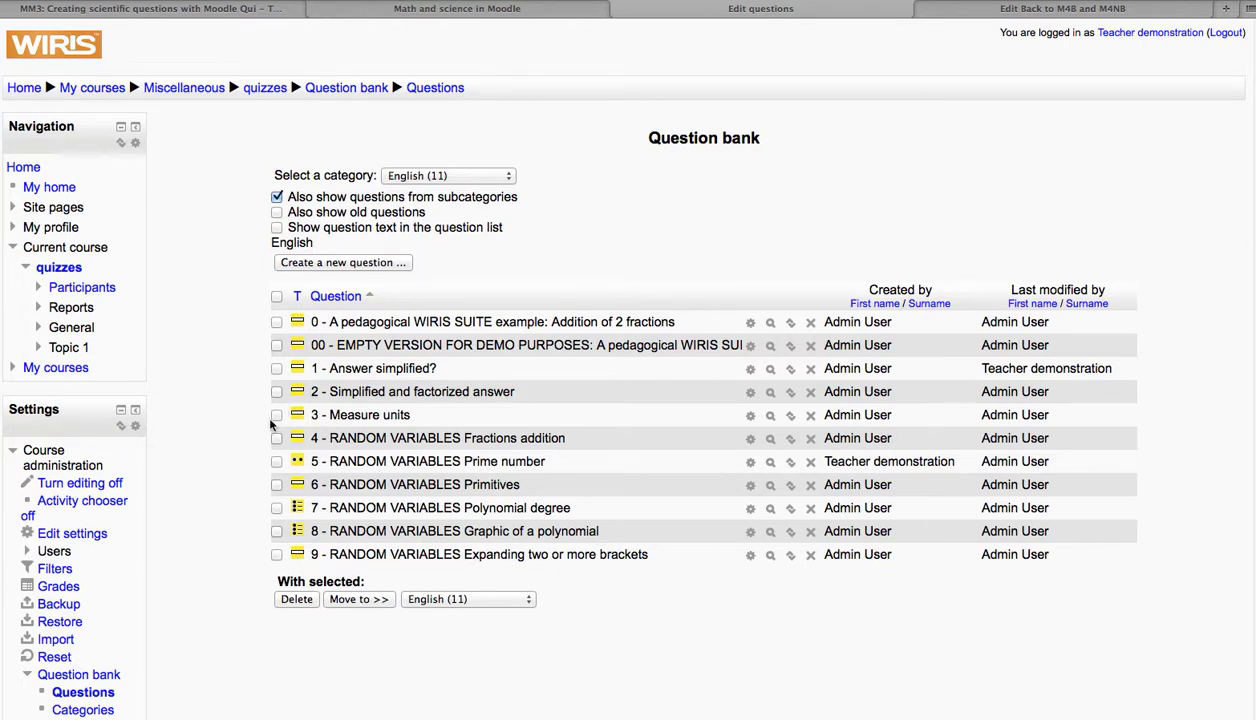
pyautogui.click(276, 369)
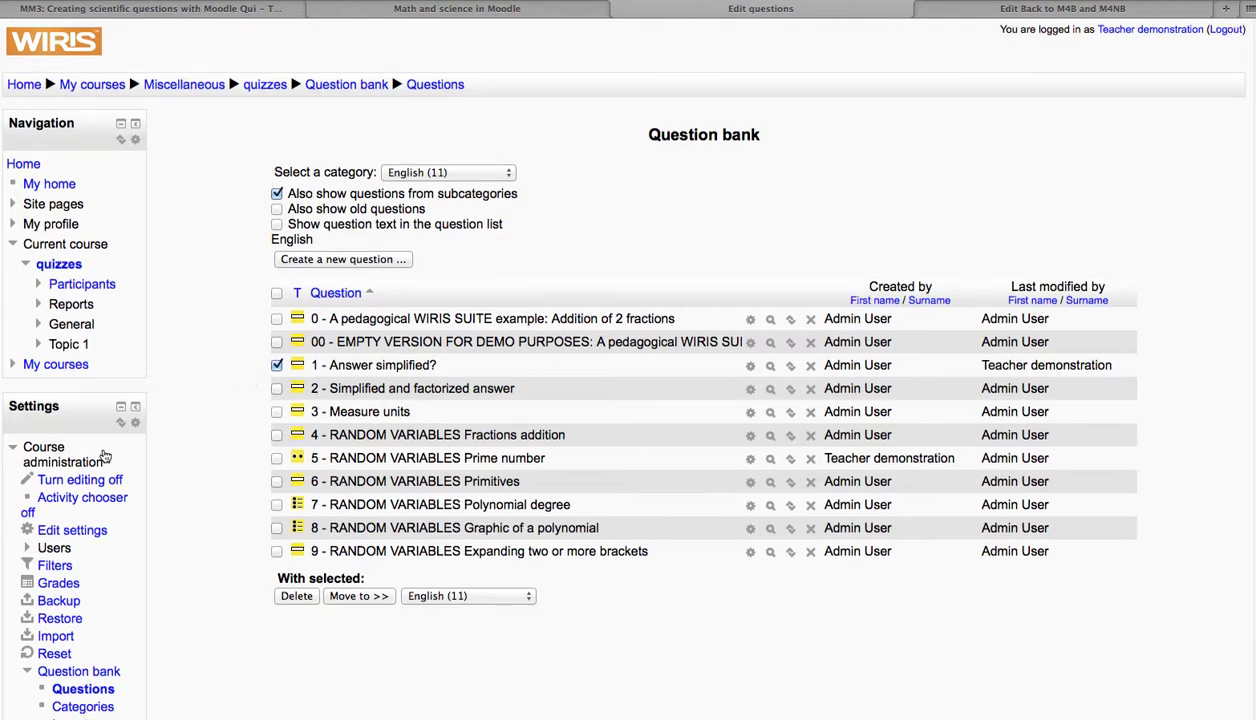
# - Look over the question bank page and the question types offered for a new question, and close the type chooser
pyautogui.scroll(-1, 104, 448)
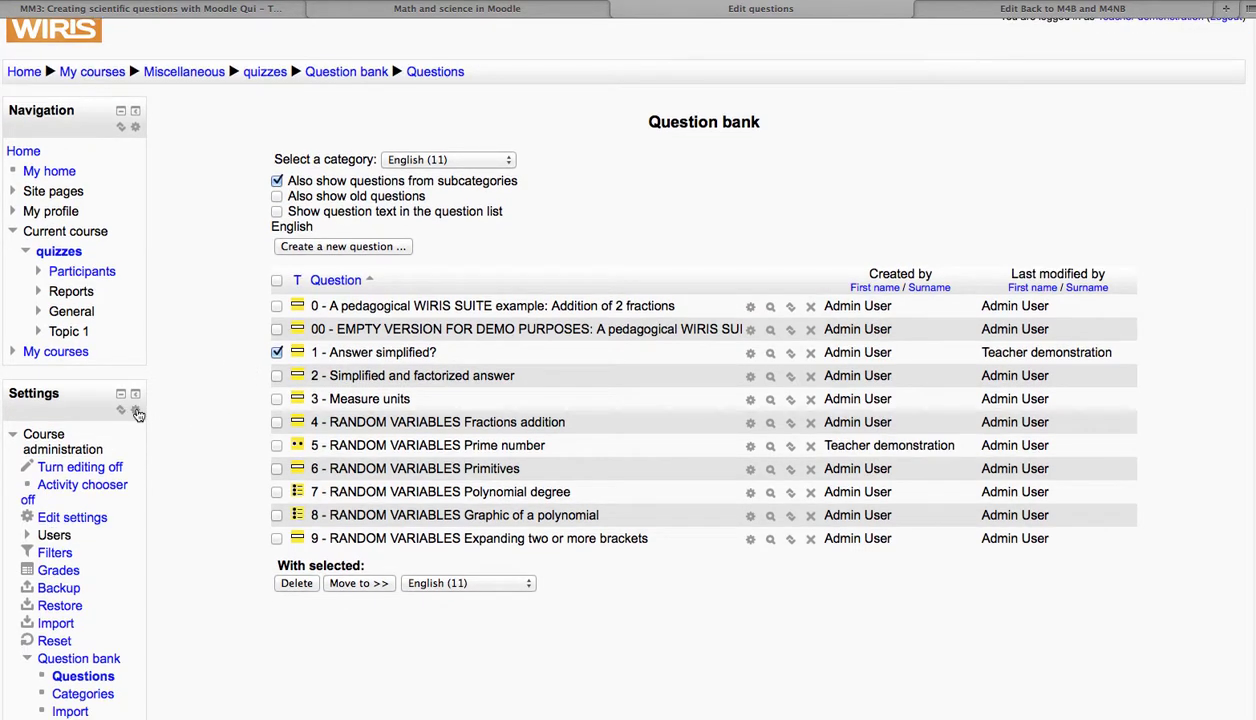
pyautogui.scroll(-5, 138, 414)
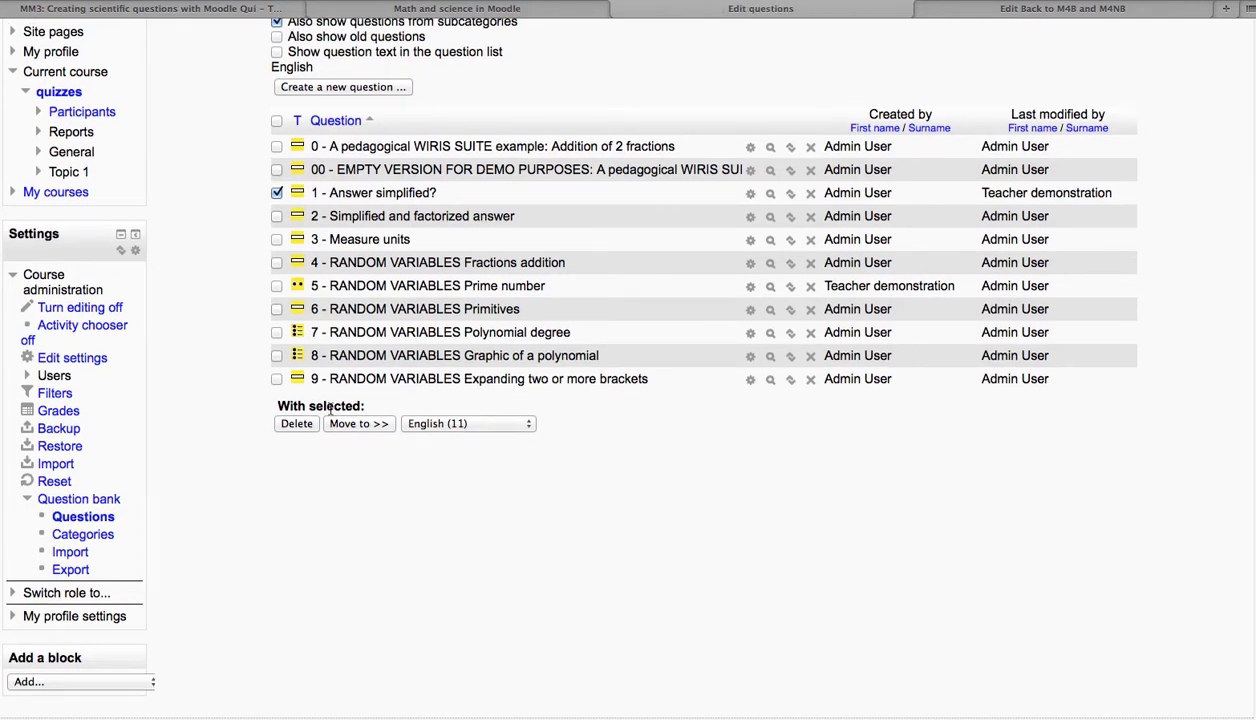
pyautogui.scroll(1, 335, 410)
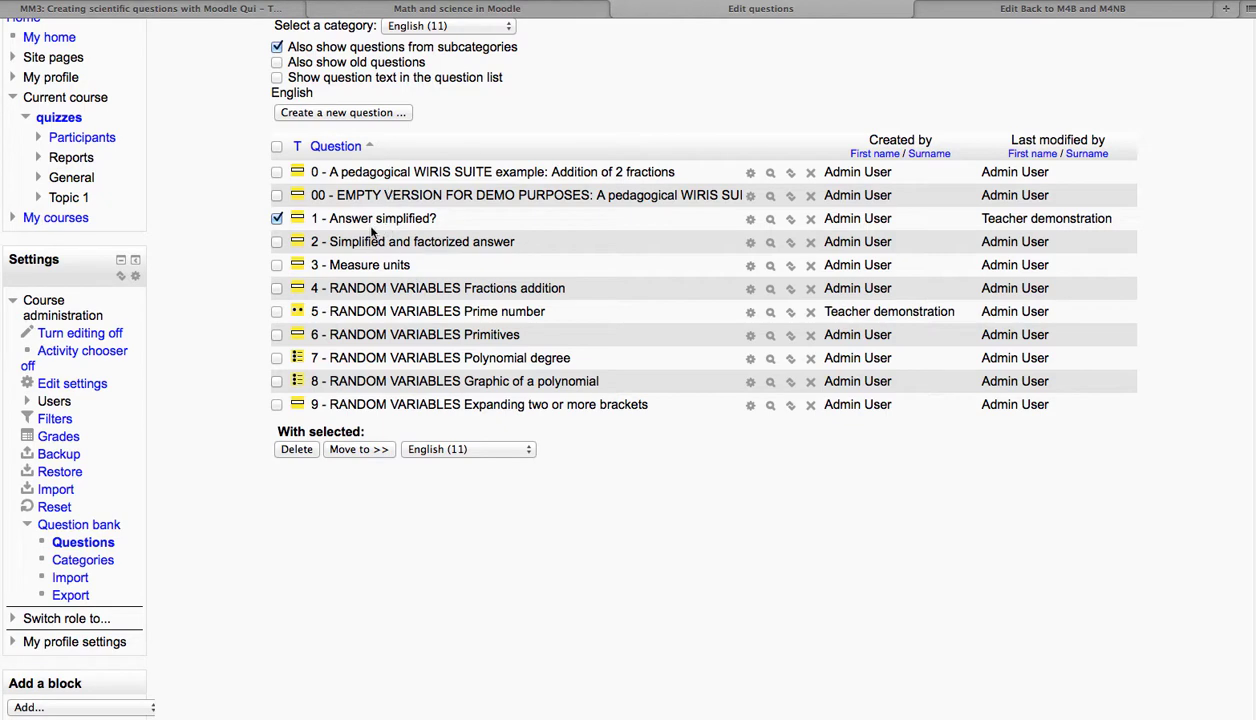
pyautogui.scroll(3, 296, 216)
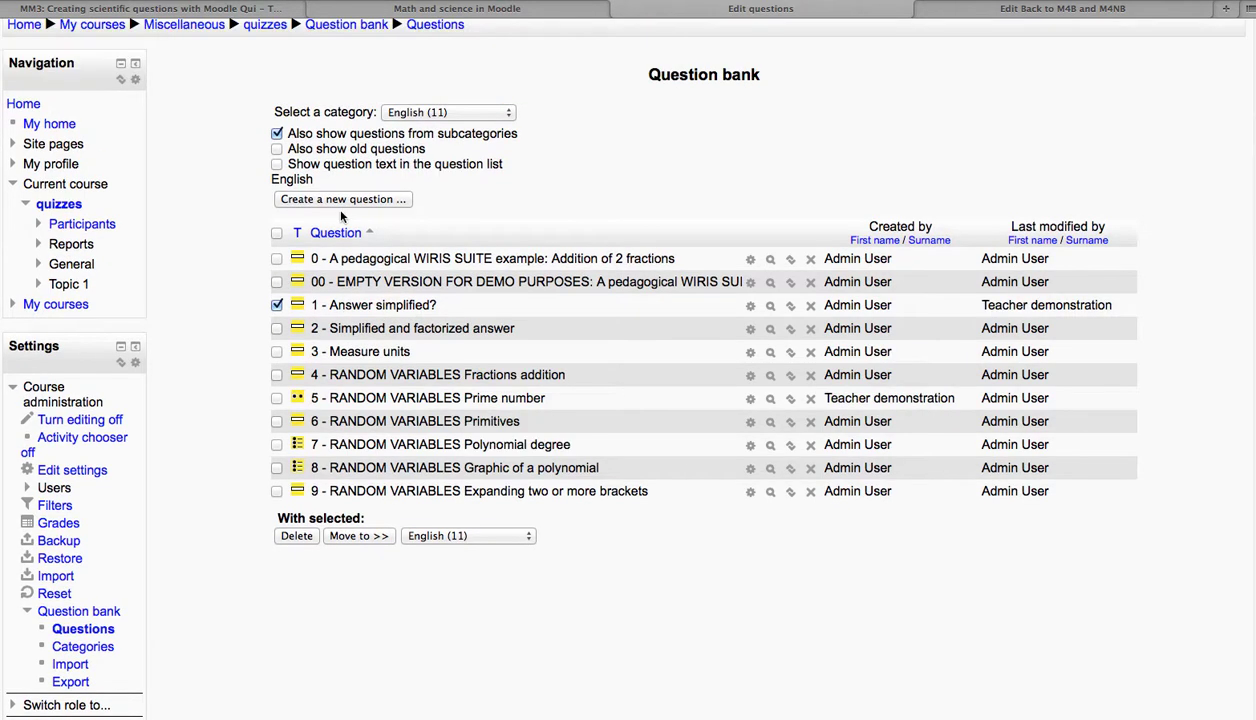
pyautogui.click(362, 199)
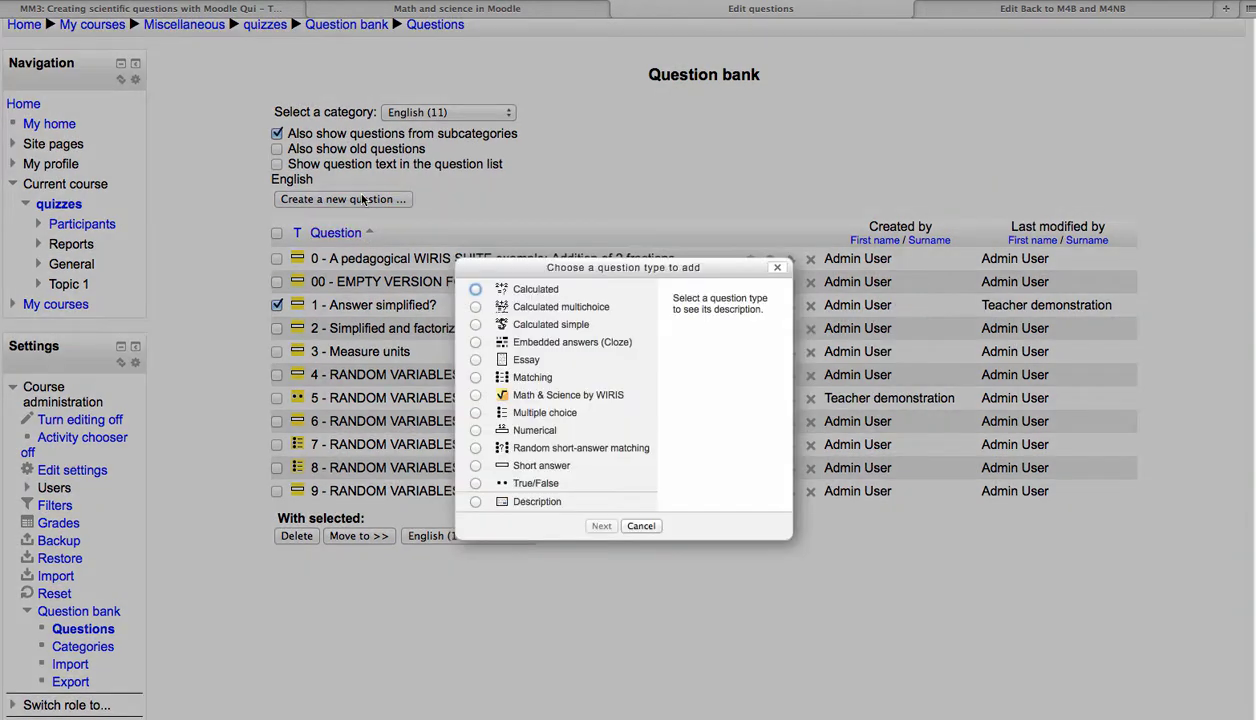
pyautogui.scroll(-1, 645, 390)
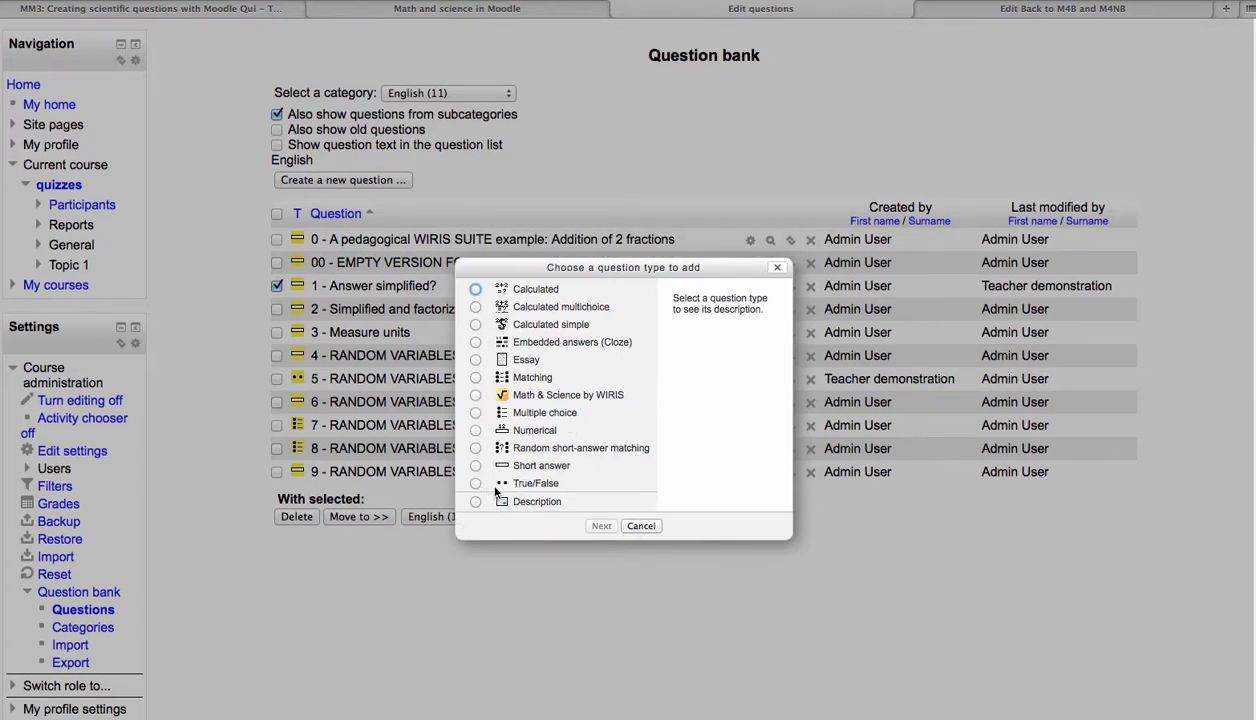
pyautogui.scroll(-1, 495, 490)
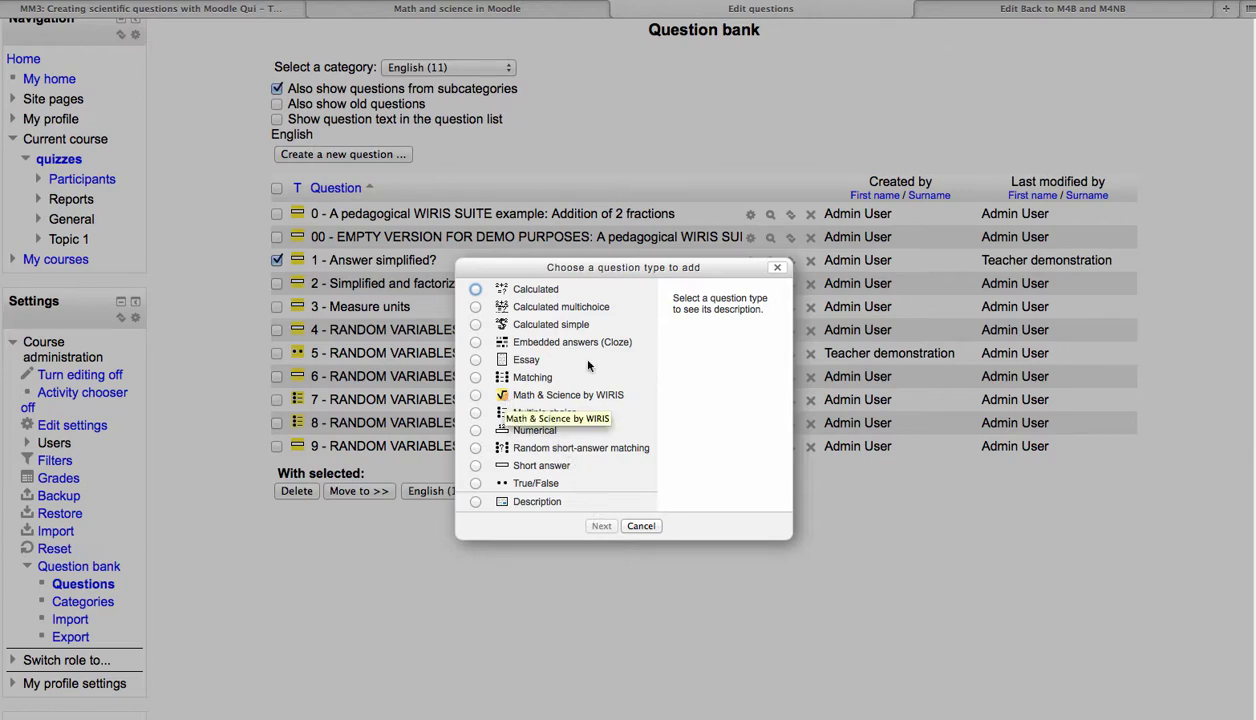
pyautogui.click(777, 267)
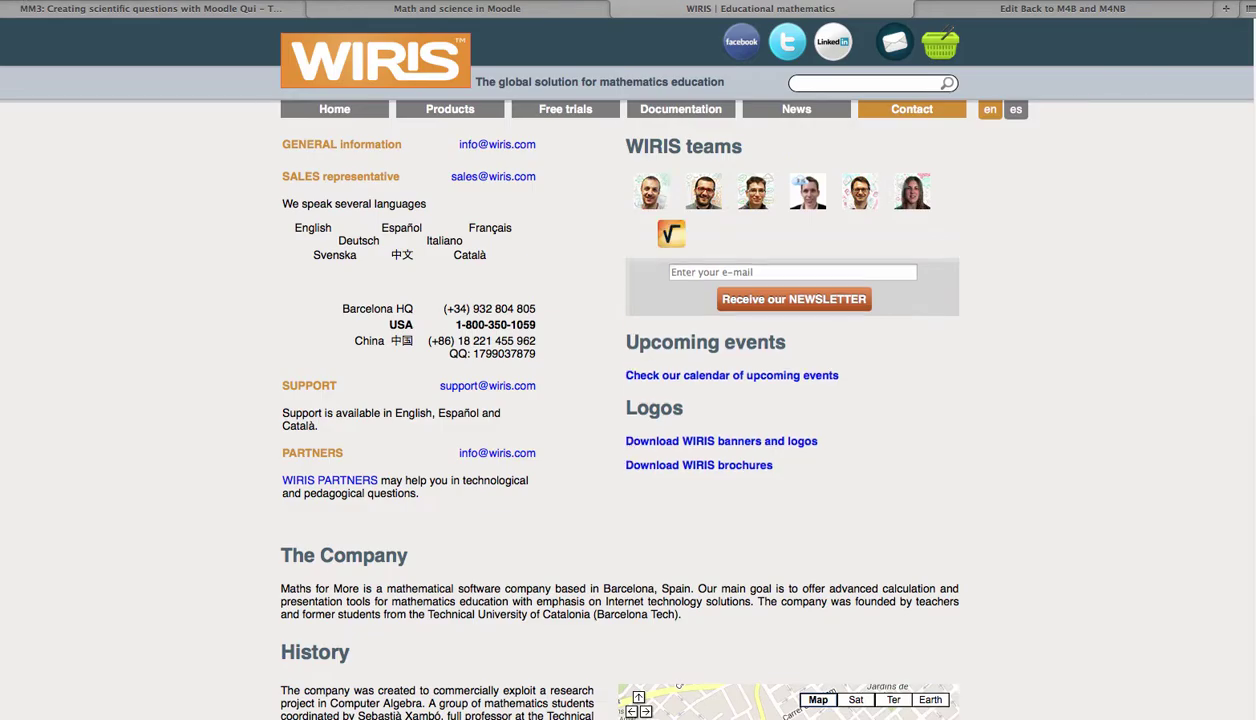
# - Return to the editing form of "1 - Answer simplified?", examine its hints, answers, grades, feedback and question text, and leave without saving
pyautogui.hotkey('alt', 'Left')
pyautogui.scroll(2, 700, 360)
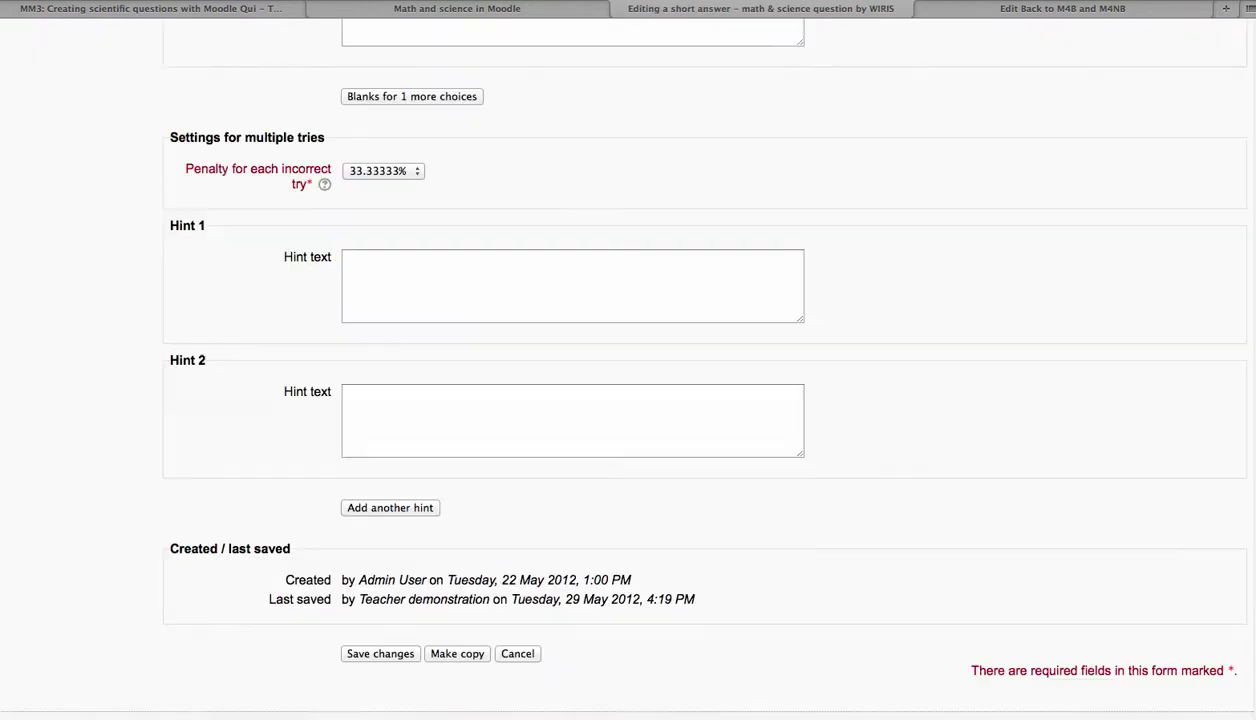
pyautogui.scroll(3, 628, 400)
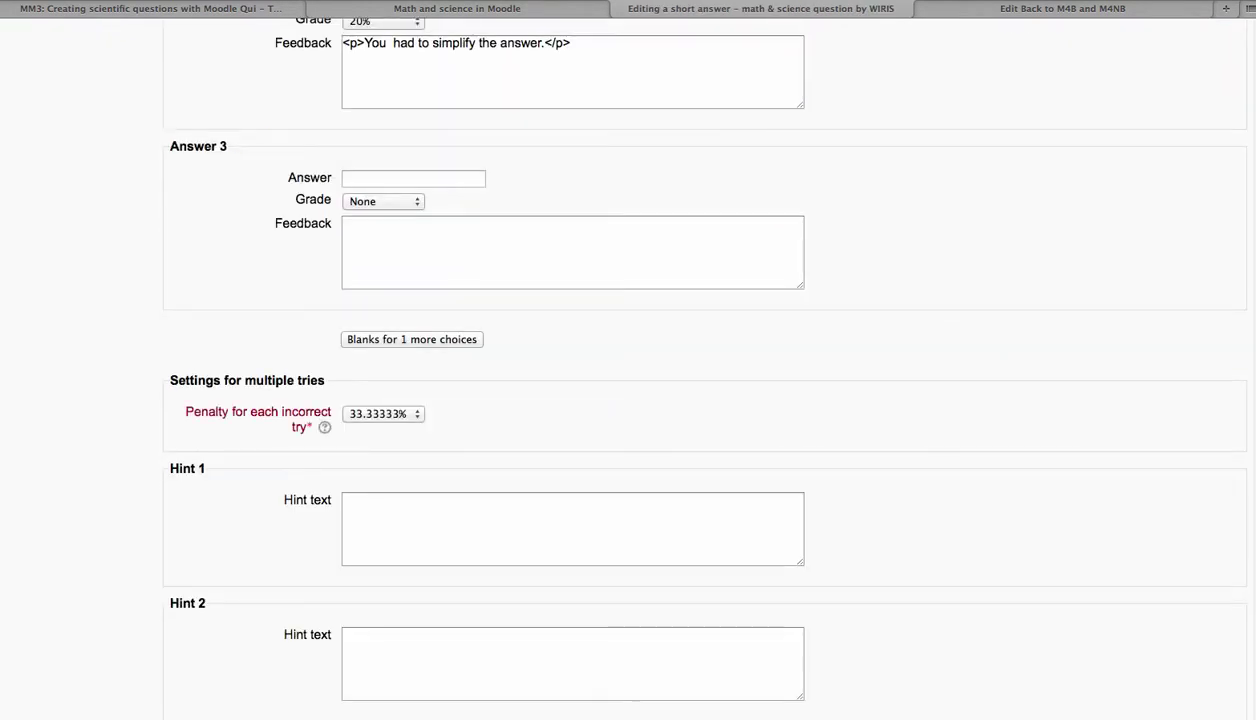
pyautogui.scroll(-3, 511, 547)
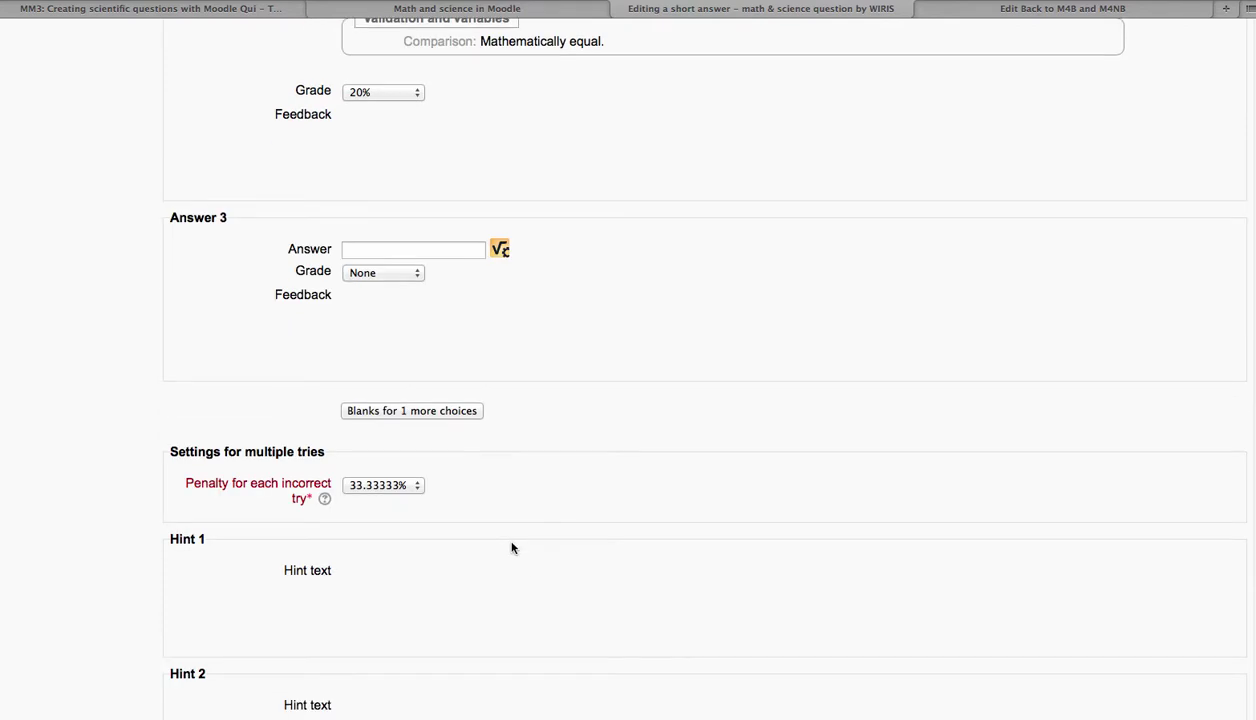
pyautogui.scroll(-2, 511, 547)
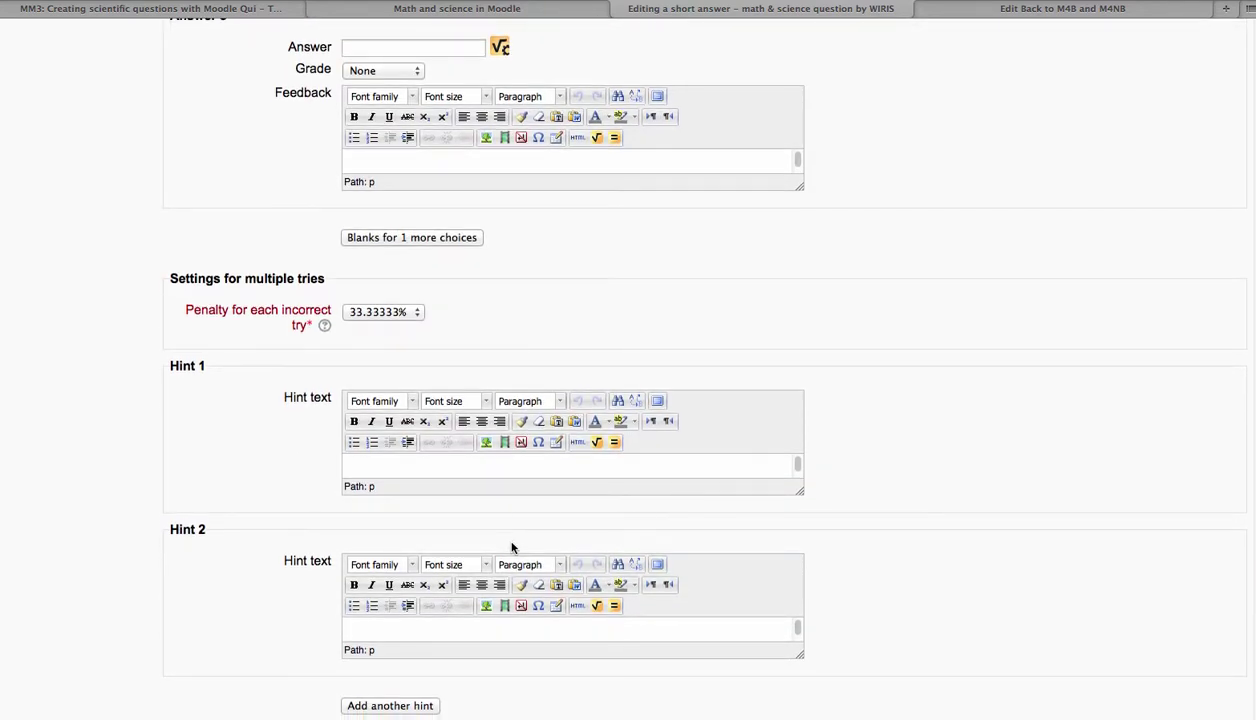
pyautogui.scroll(-1, 600, 567)
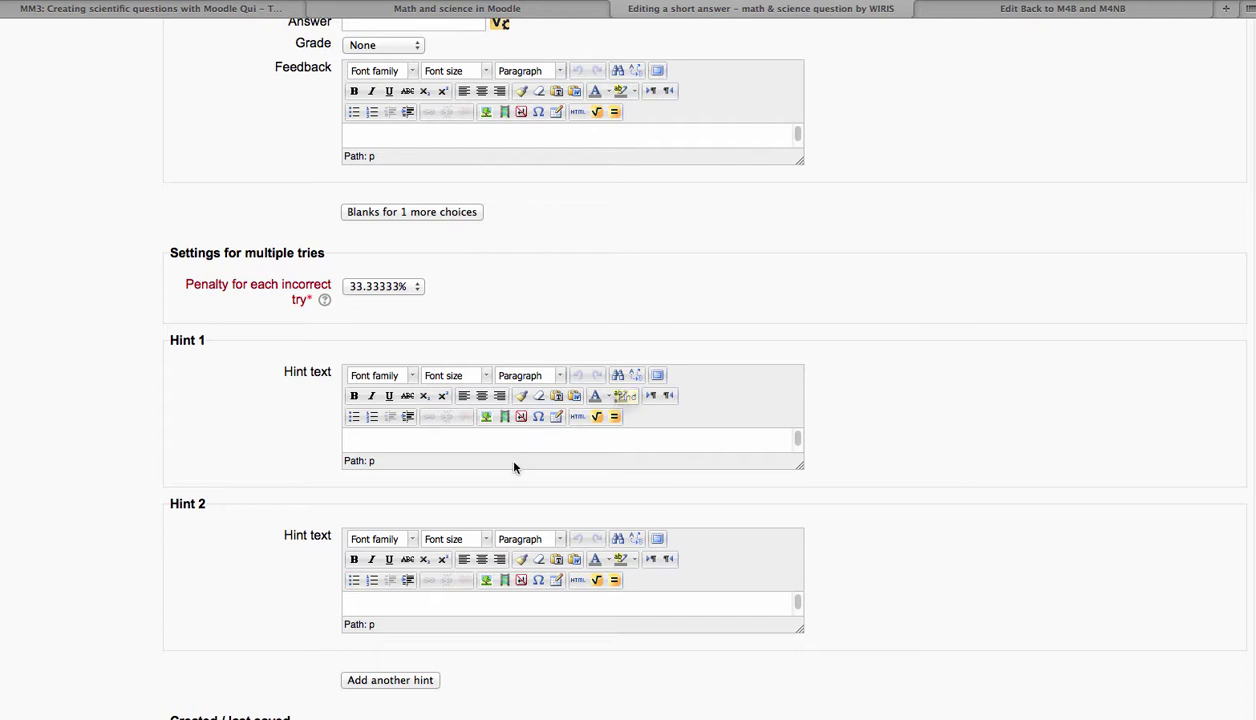
pyautogui.scroll(-1, 635, 421)
pyautogui.scroll(-1, 633, 414)
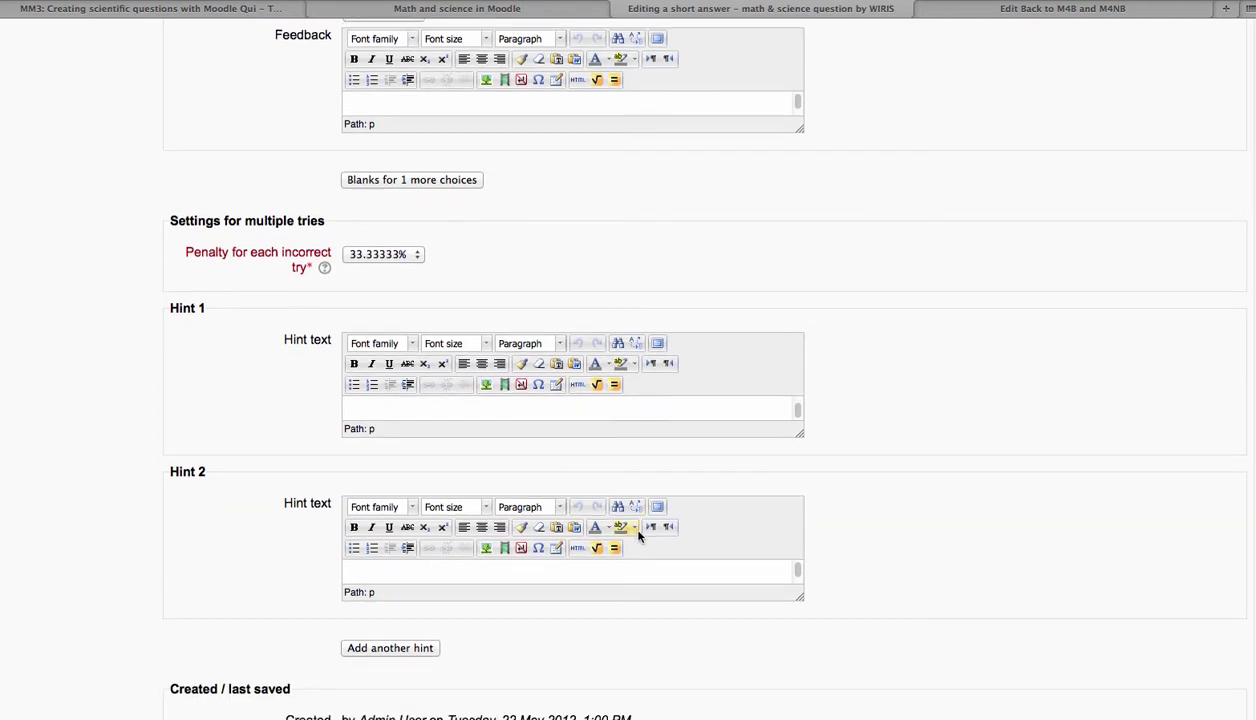
pyautogui.scroll(3, 637, 540)
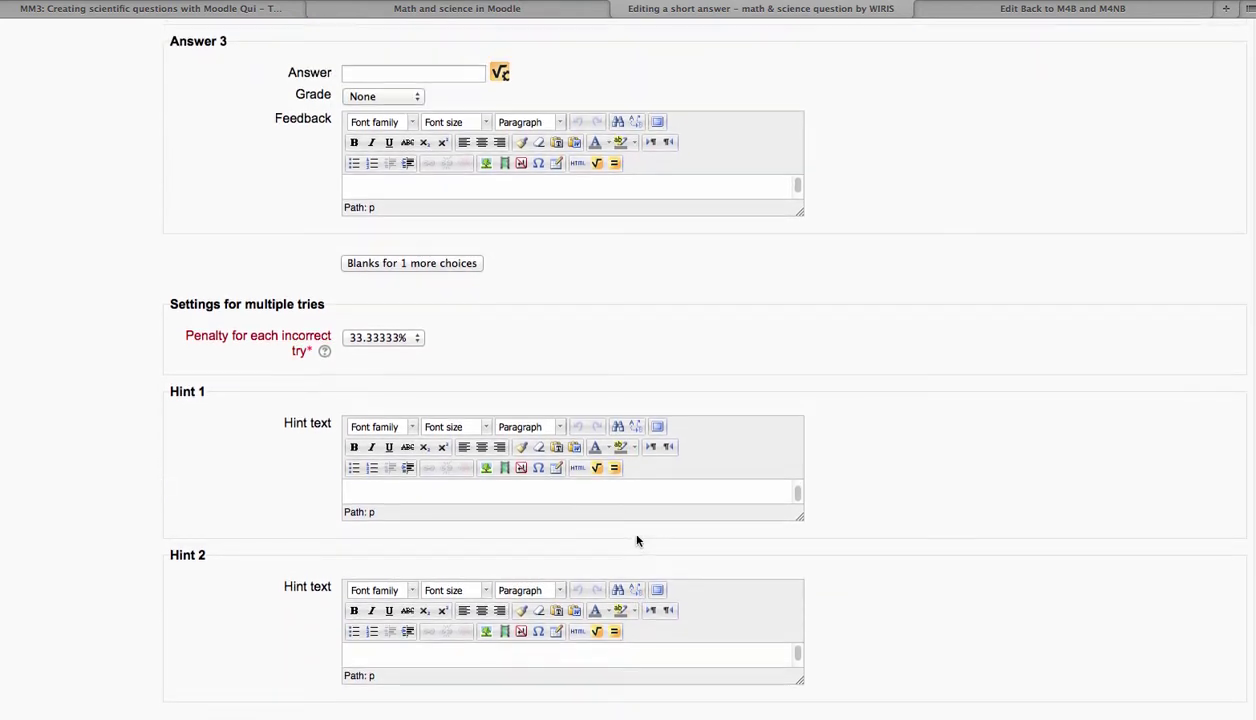
pyautogui.scroll(10, 637, 540)
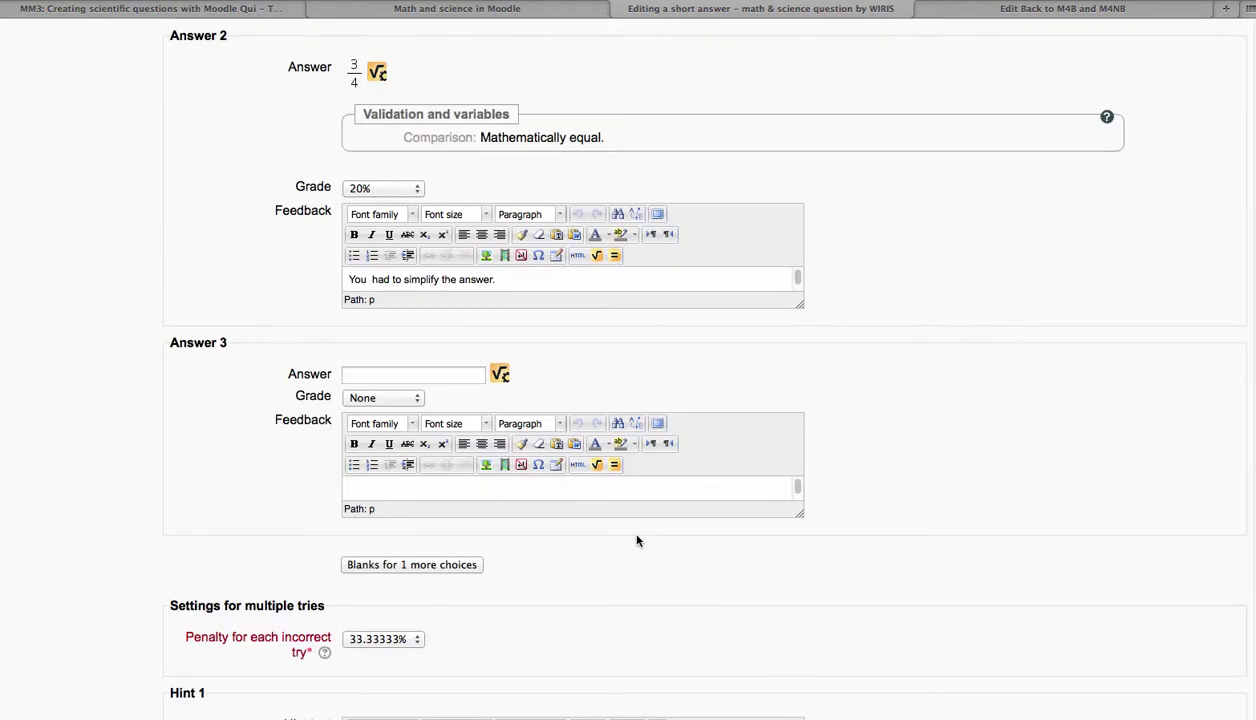
pyautogui.scroll(2, 637, 540)
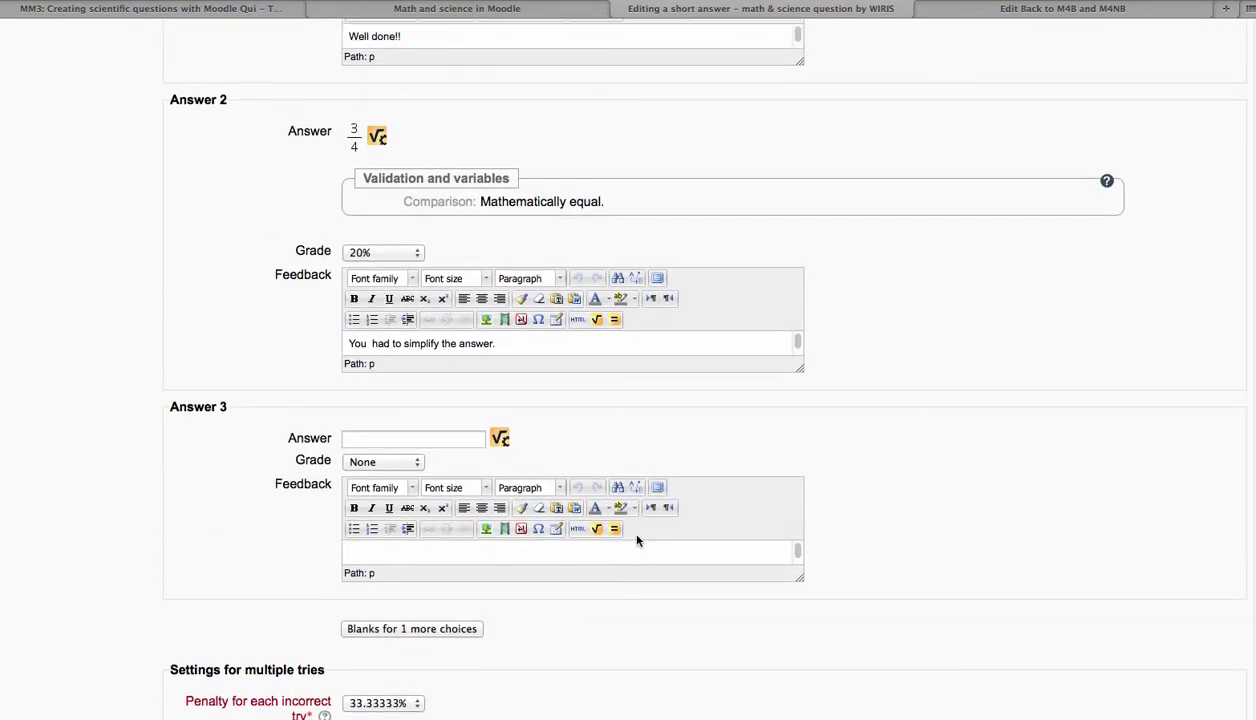
pyautogui.scroll(1, 637, 540)
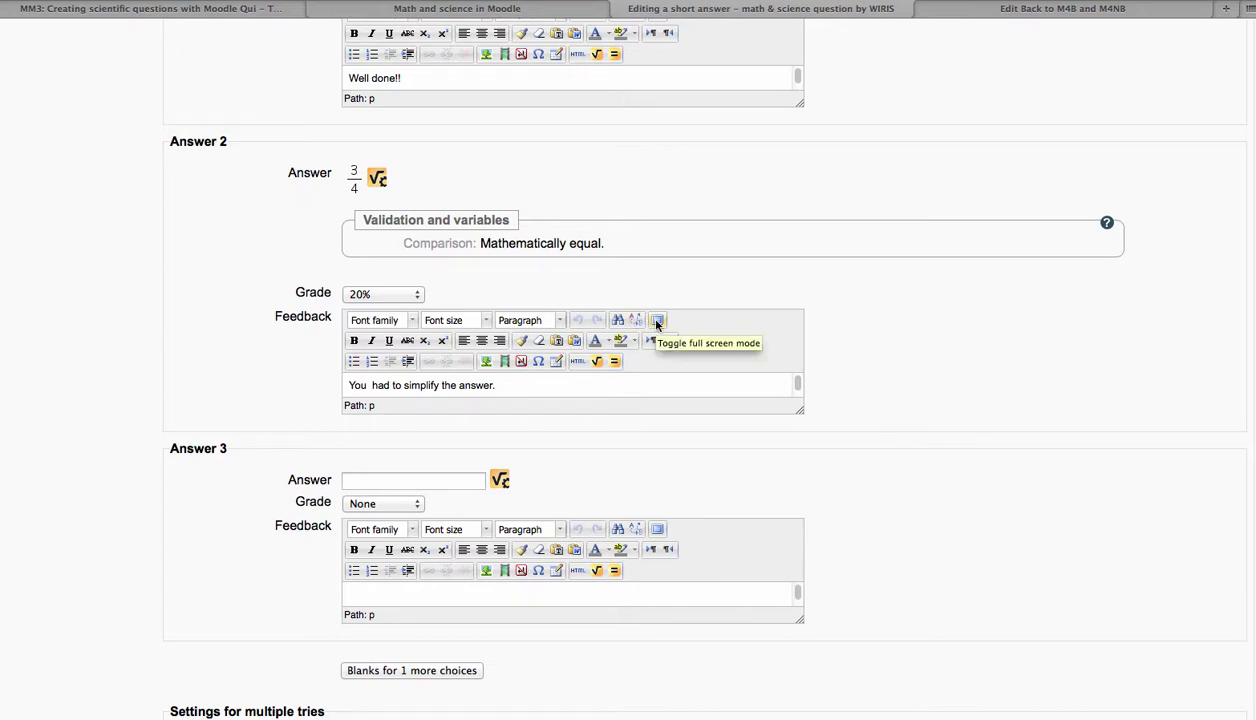
pyautogui.scroll(8, 656, 325)
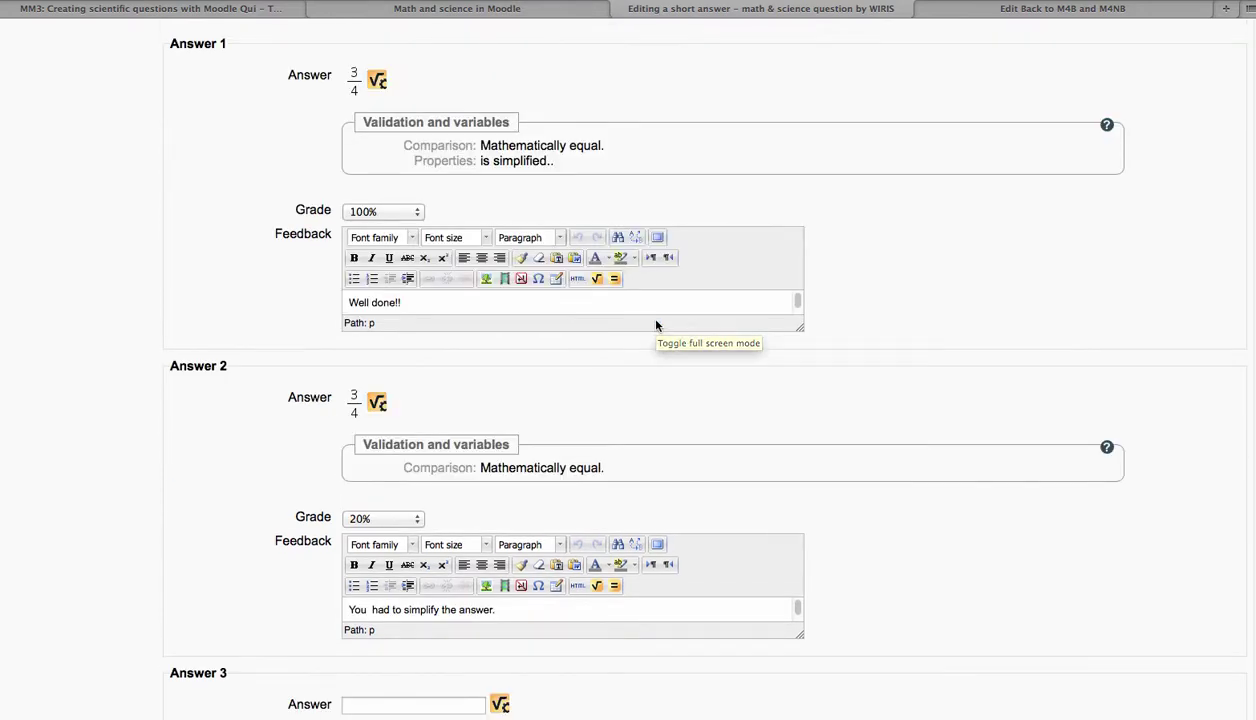
pyautogui.scroll(3, 656, 325)
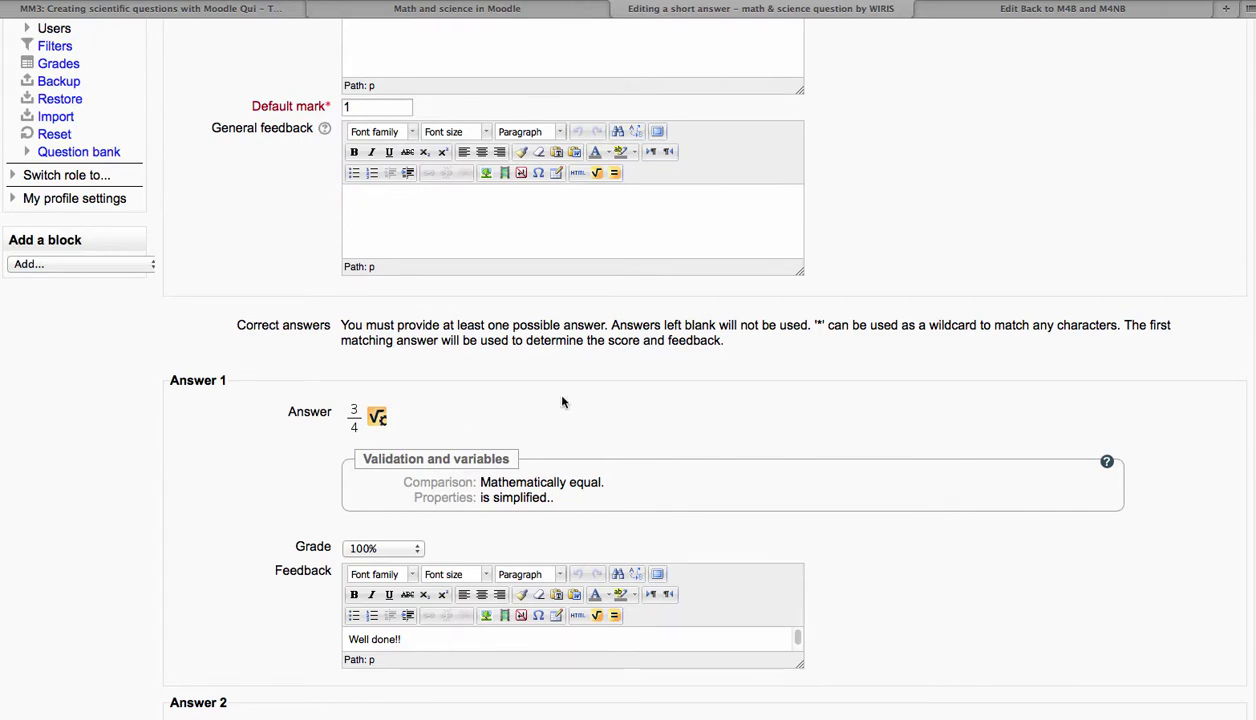
pyautogui.scroll(6, 562, 402)
pyautogui.scroll(1, 562, 400)
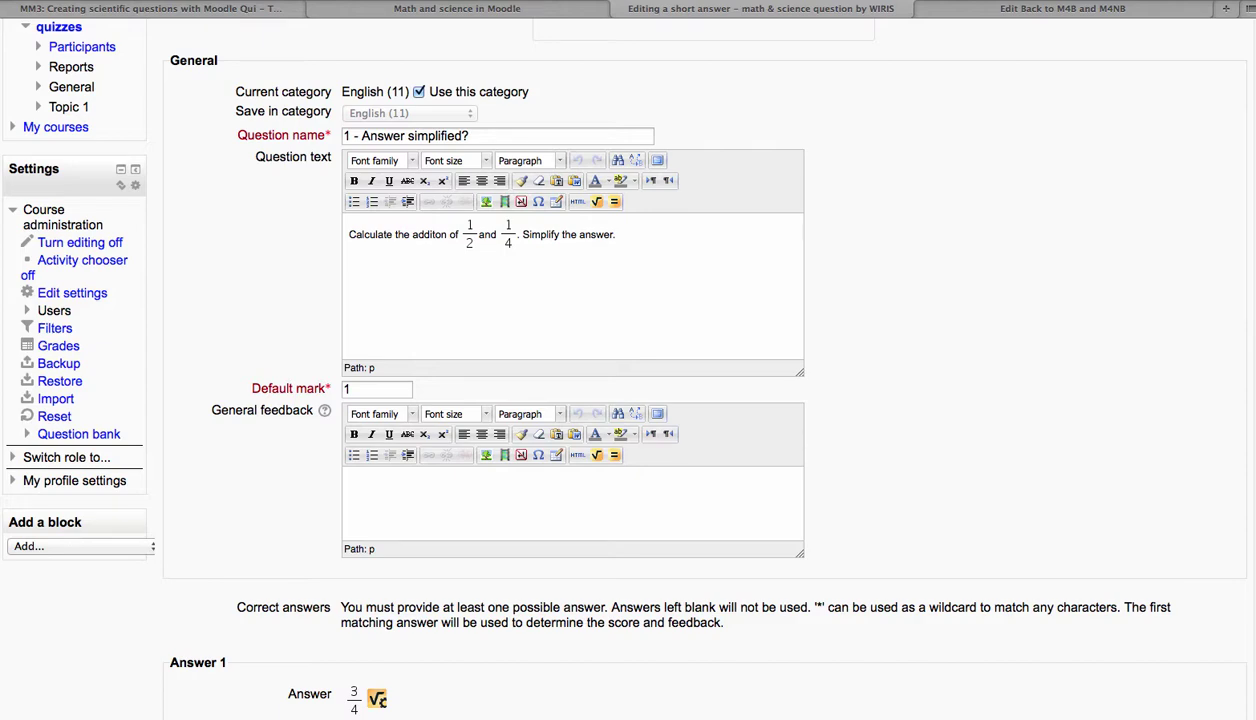
pyautogui.press('super+w')
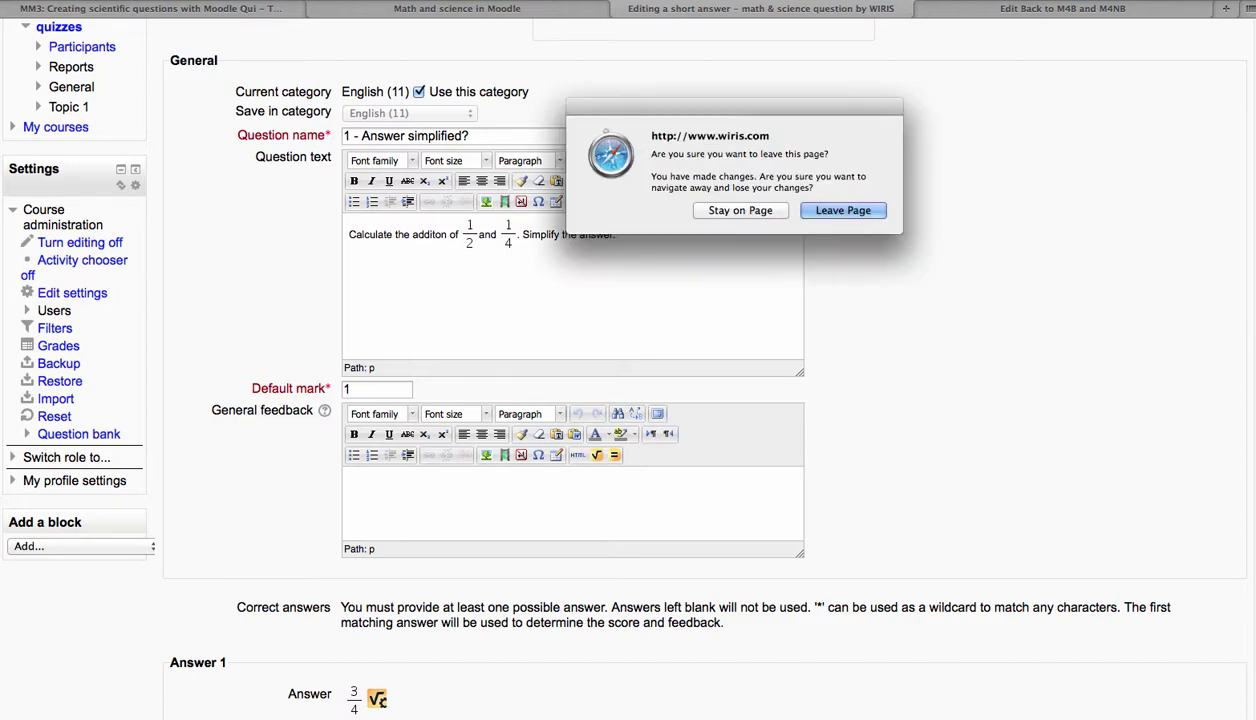
pyautogui.click(865, 211)
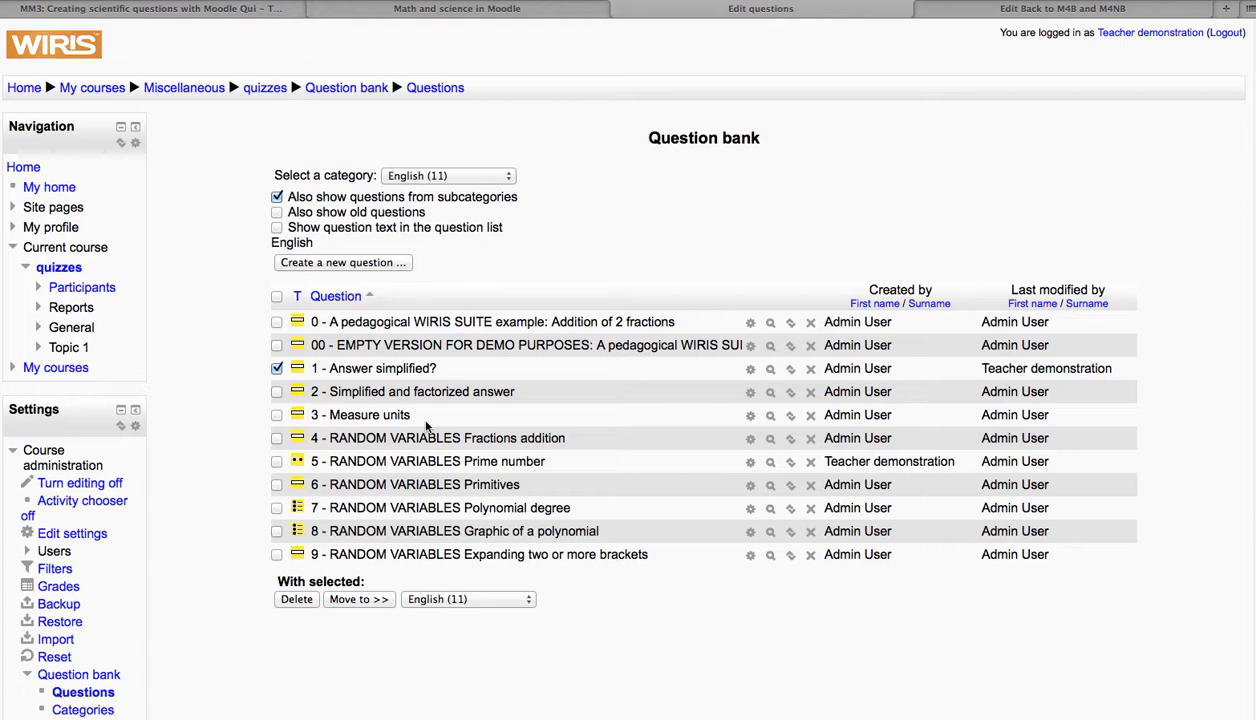
# - View the online class whiteboard and the Moodle practice area section summary in the other browser tabs, and return to the question bank
pyautogui.click(206, 16)
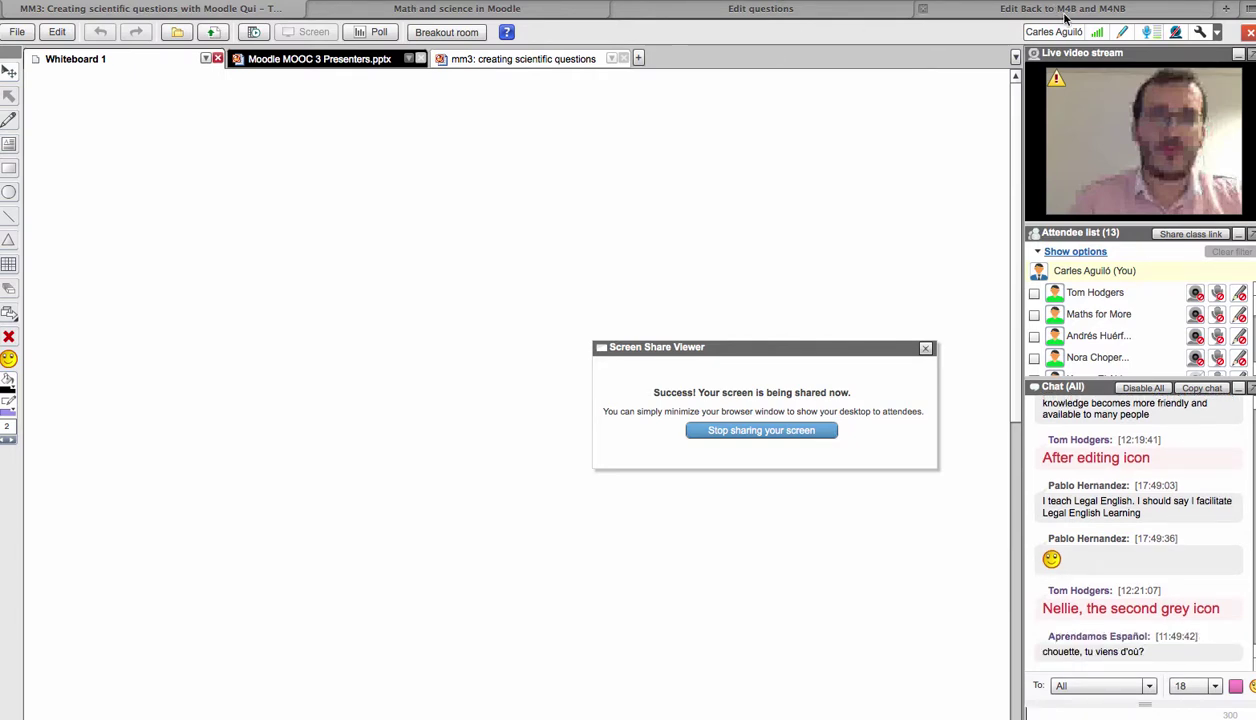
pyautogui.click(1031, 8)
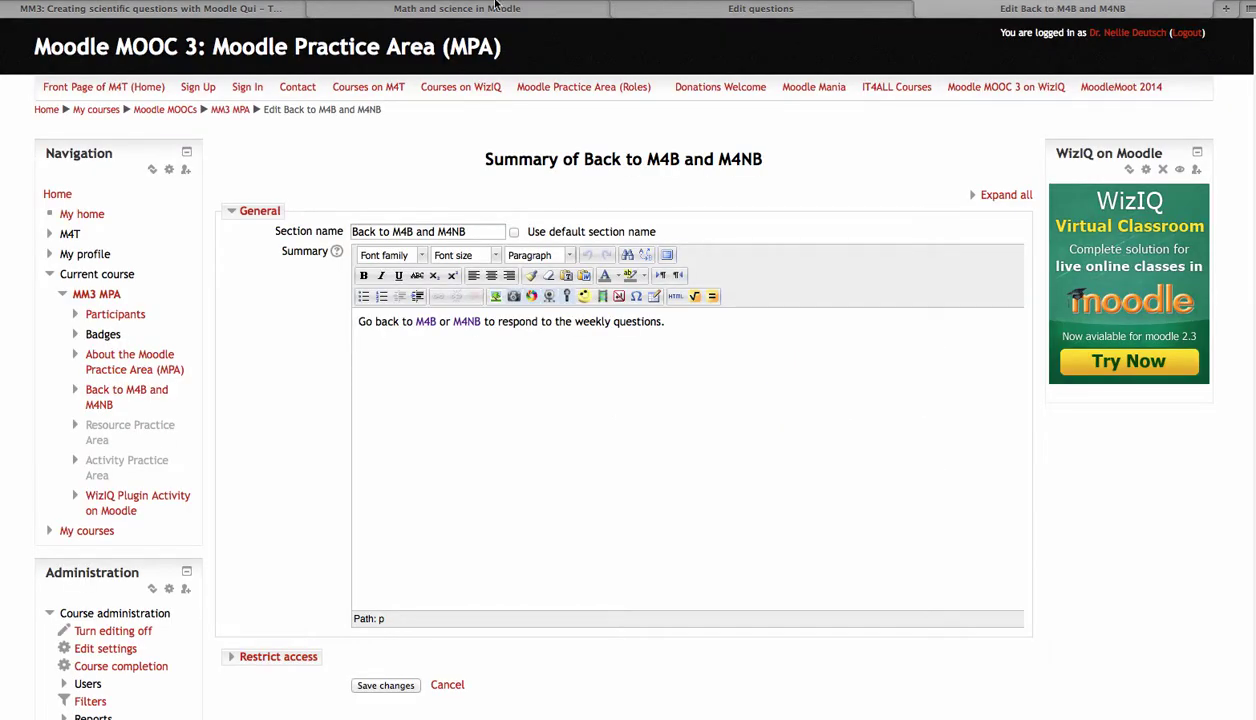
pyautogui.click(760, 9)
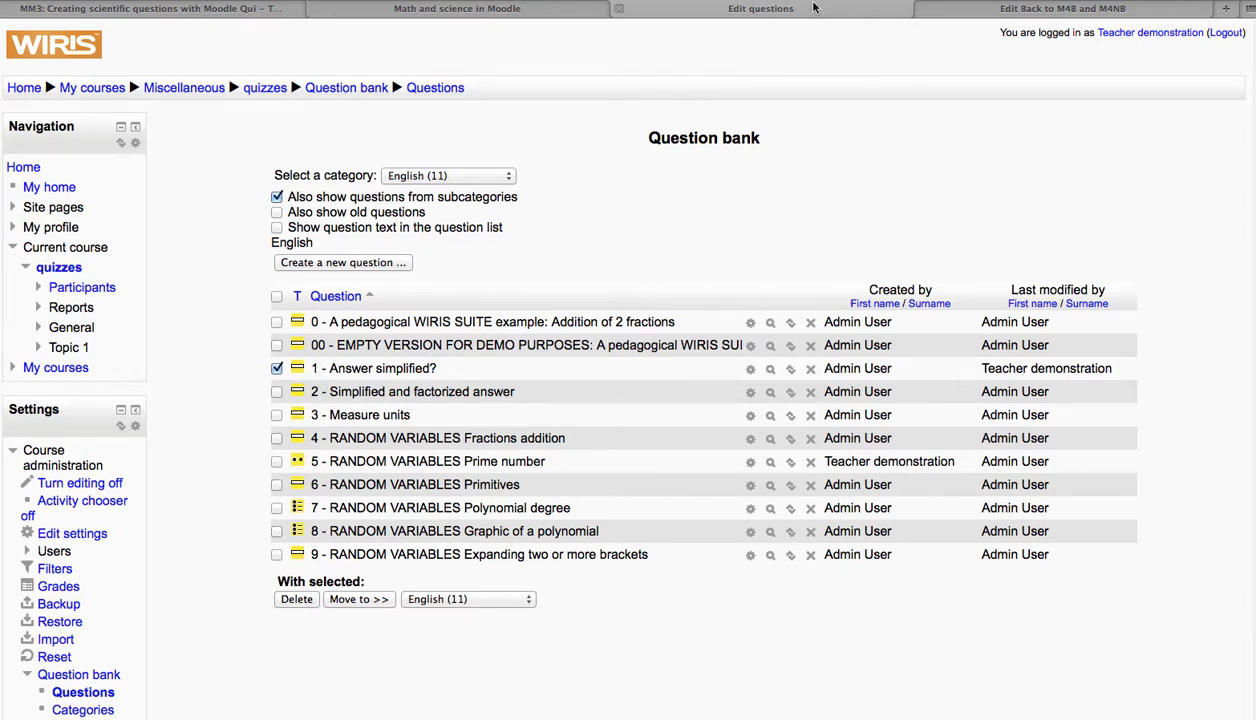
# - Review the available types for a new question, including Math & Science by WIRIS, cancel, and return to the quizzes course page
pyautogui.click(339, 264)
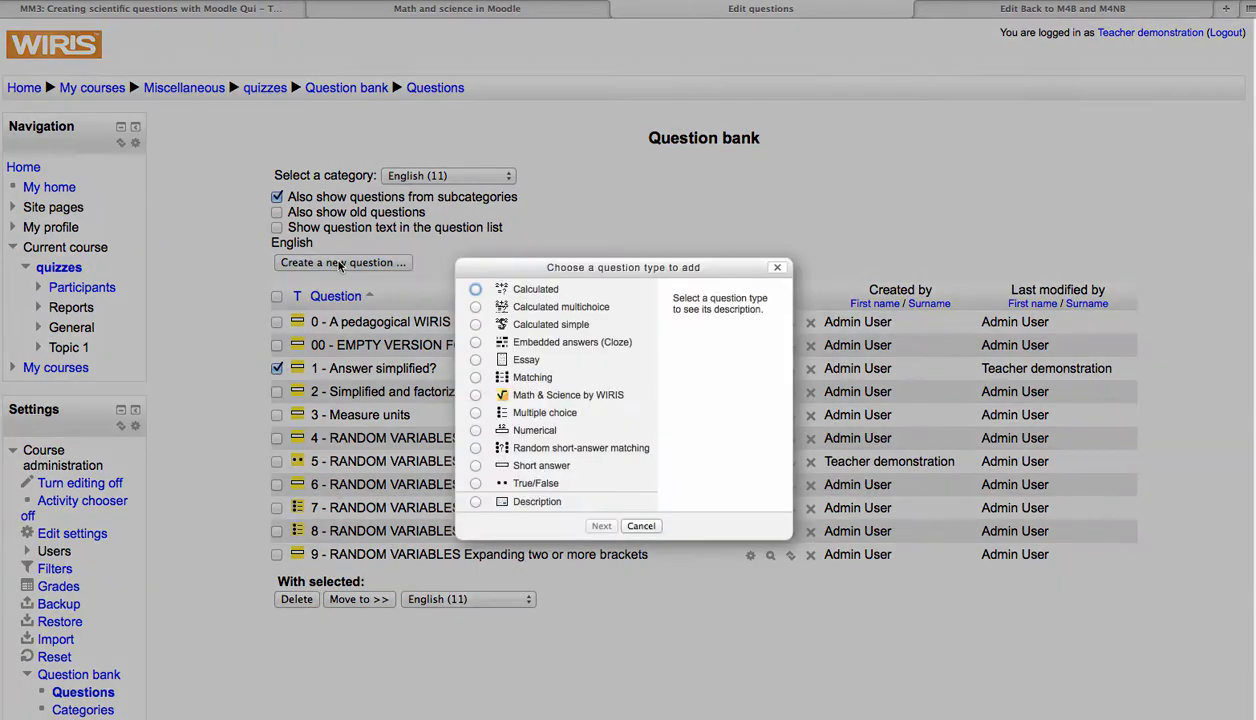
pyautogui.scroll(-1, 585, 390)
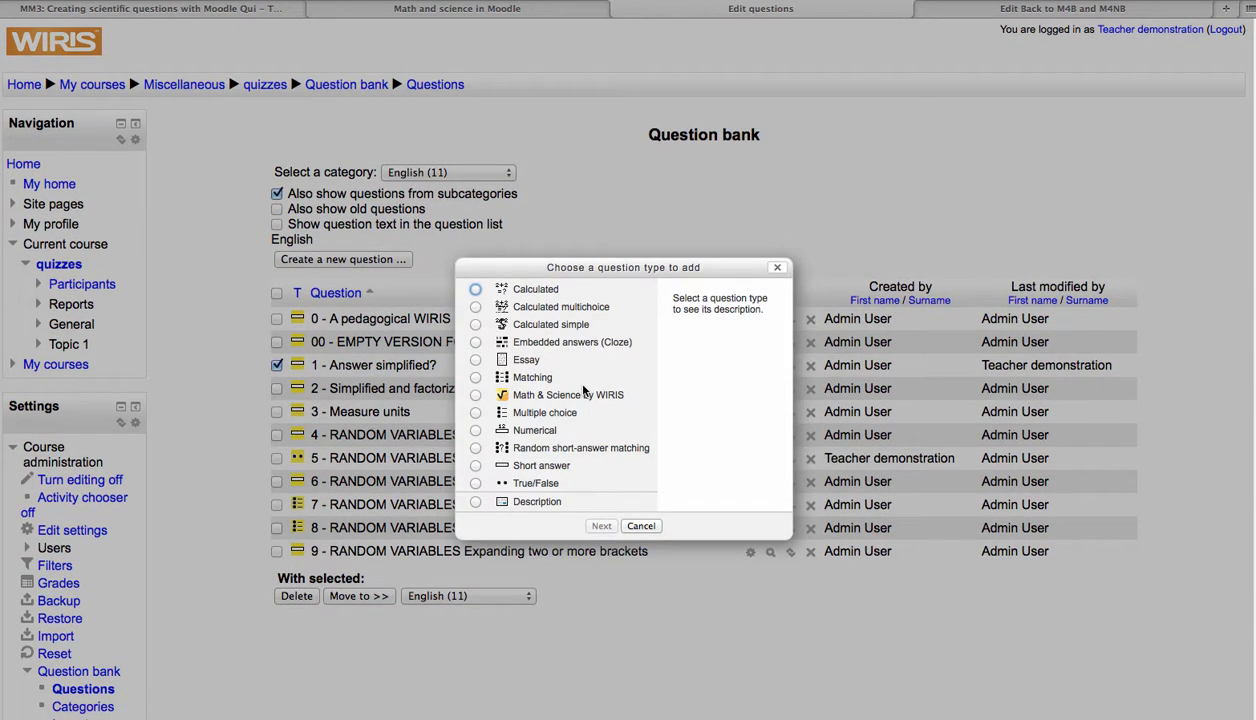
pyautogui.scroll(-1, 585, 390)
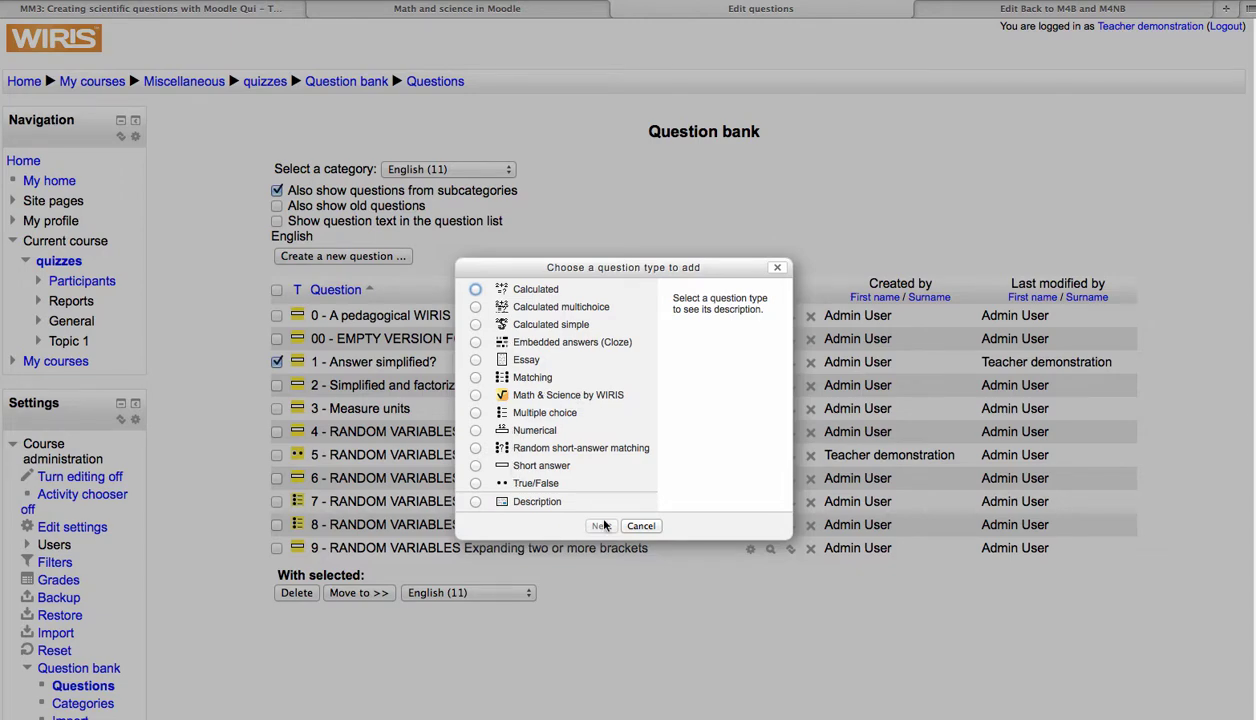
pyautogui.click(640, 526)
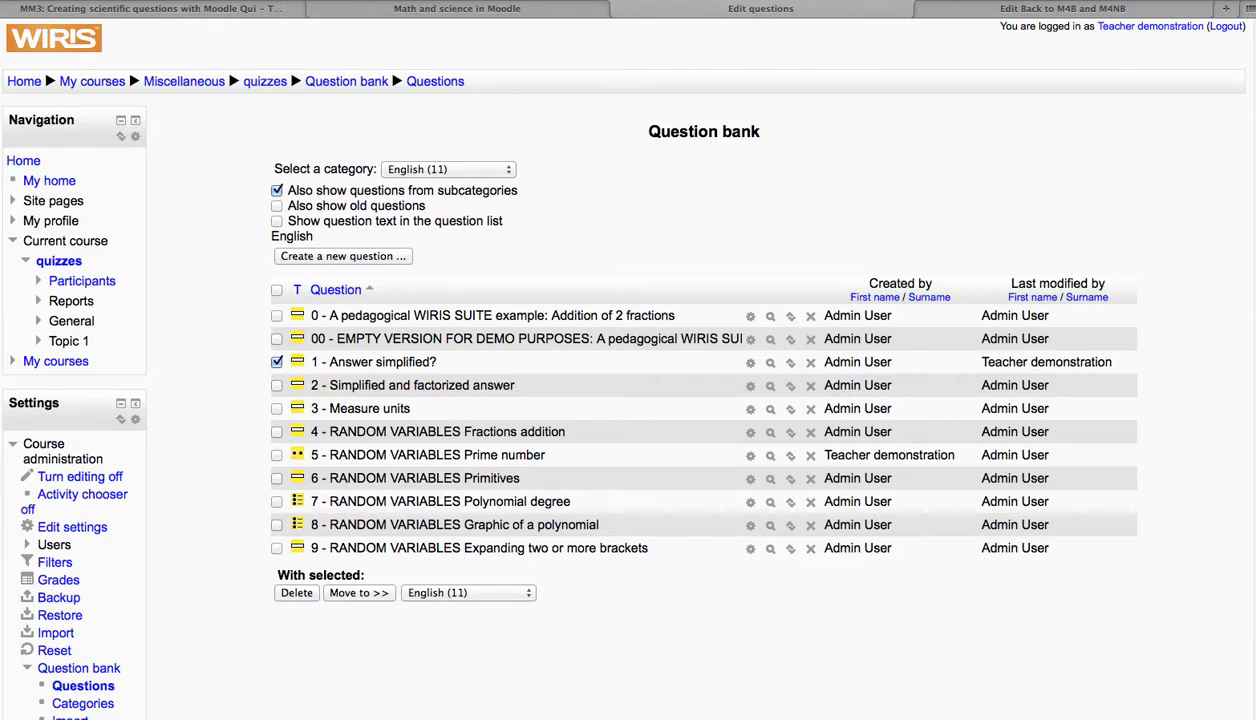
pyautogui.click(265, 81)
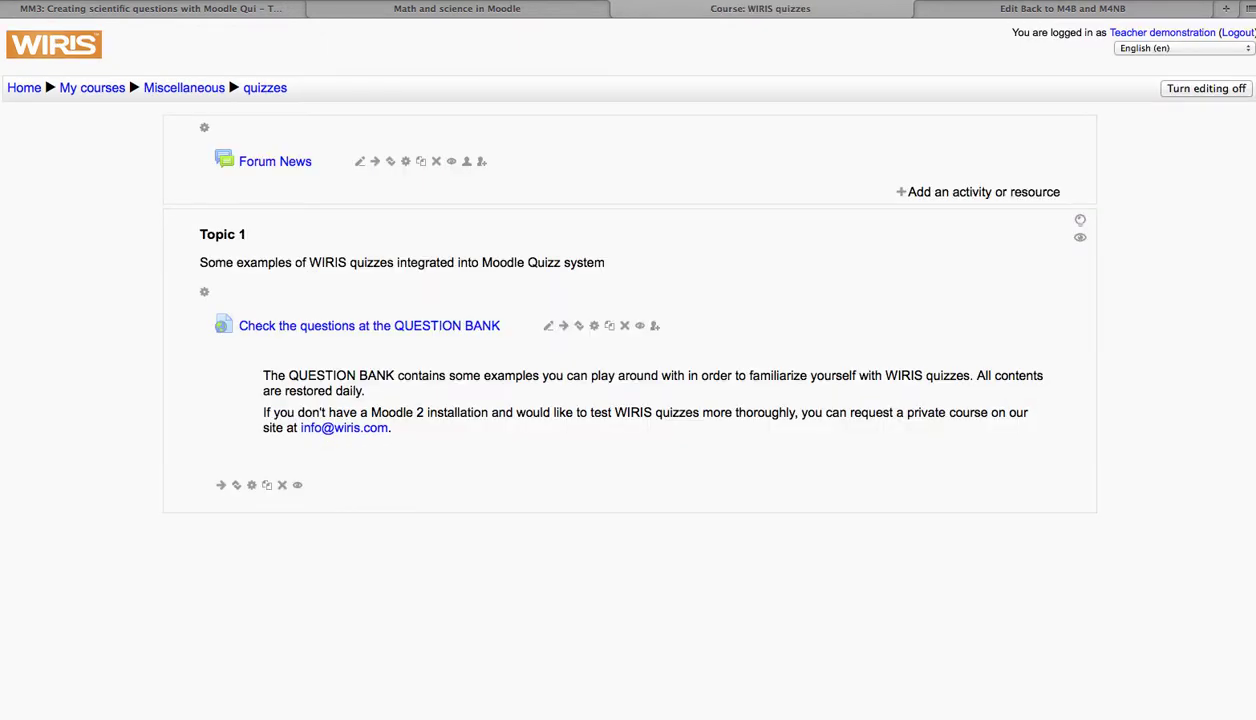
# - Open the "Attempt the QUIZ in English" quiz, try to preview it, and return to the quizzes course page
pyautogui.scroll(-1, 292, 462)
pyautogui.scroll(-1, 400, 350)
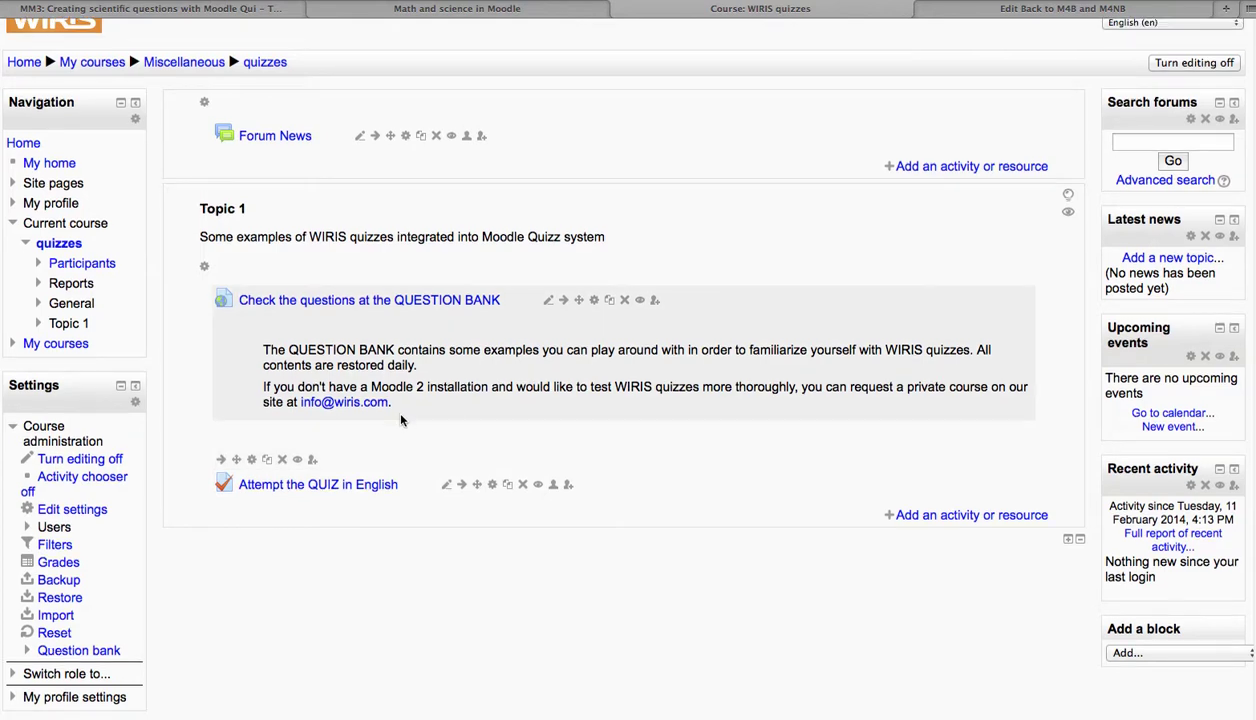
pyautogui.scroll(-2, 389, 442)
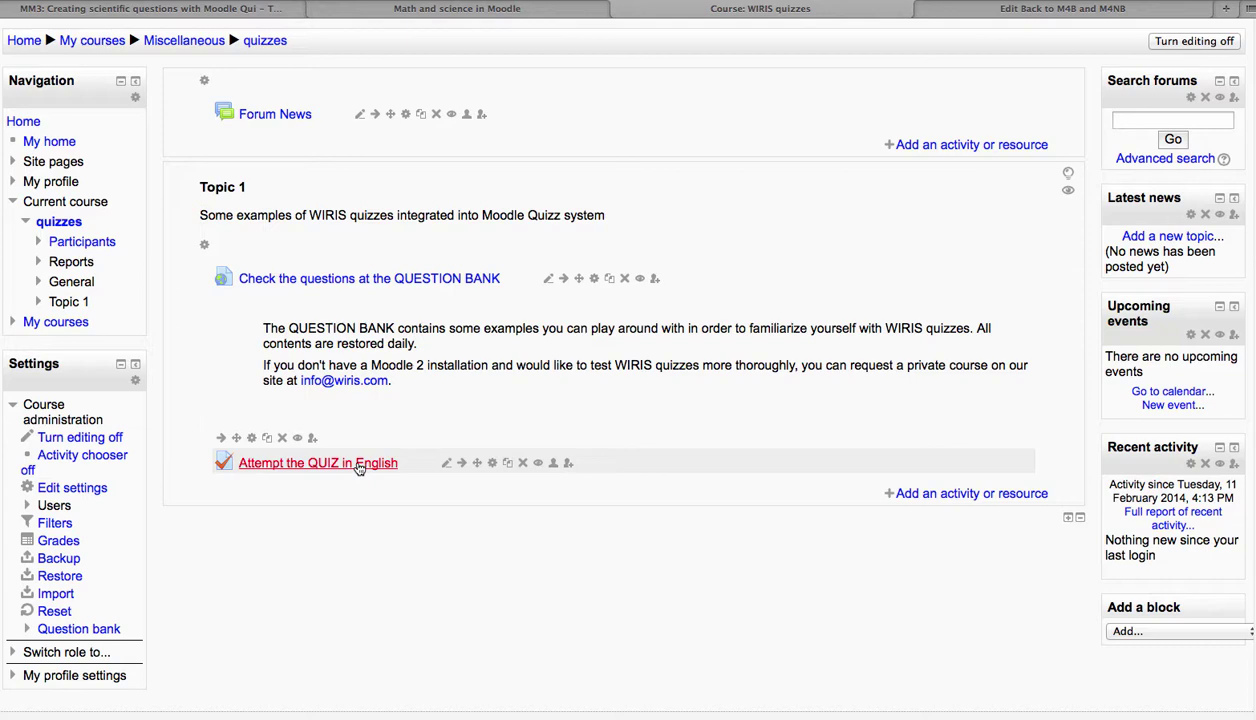
pyautogui.click(358, 463)
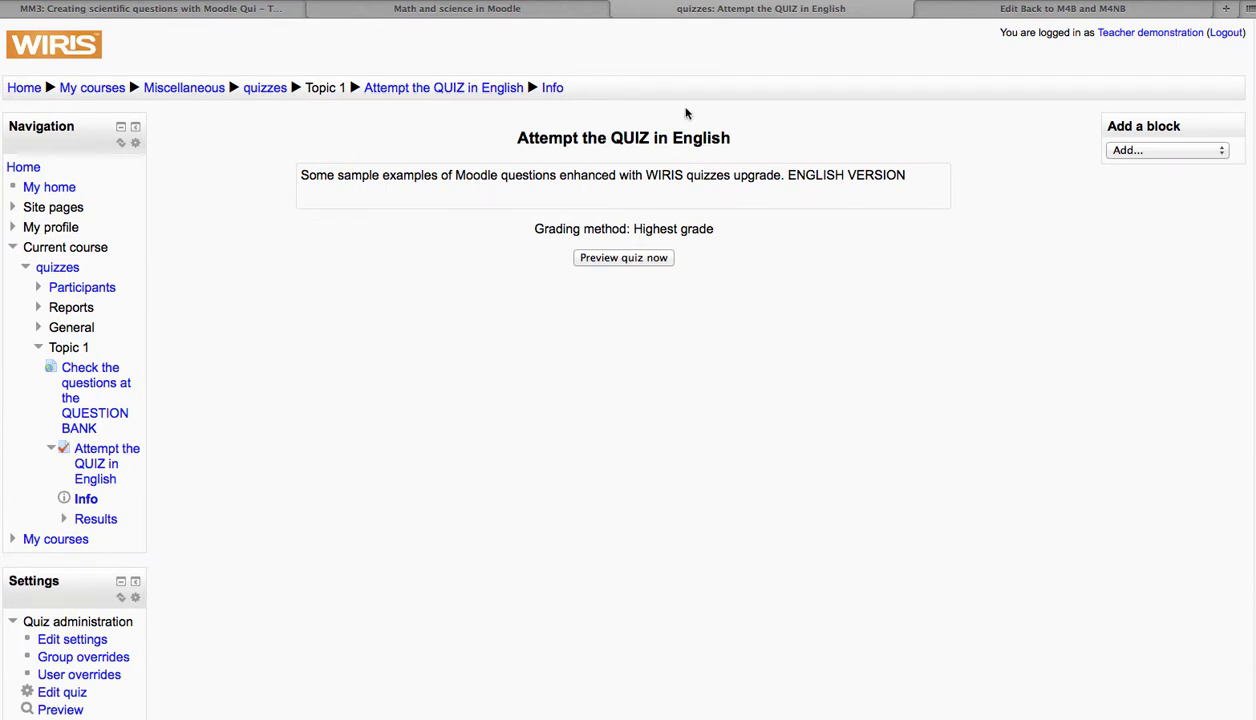
pyautogui.click(609, 259)
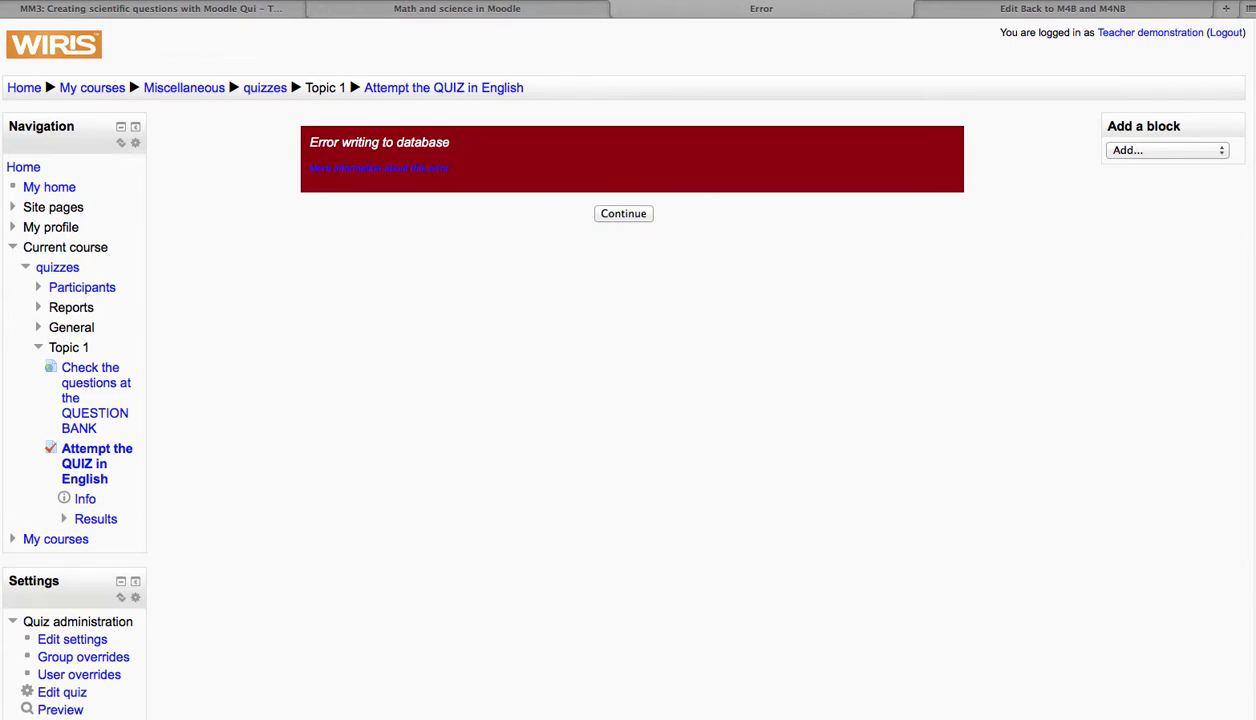
pyautogui.press('Return')
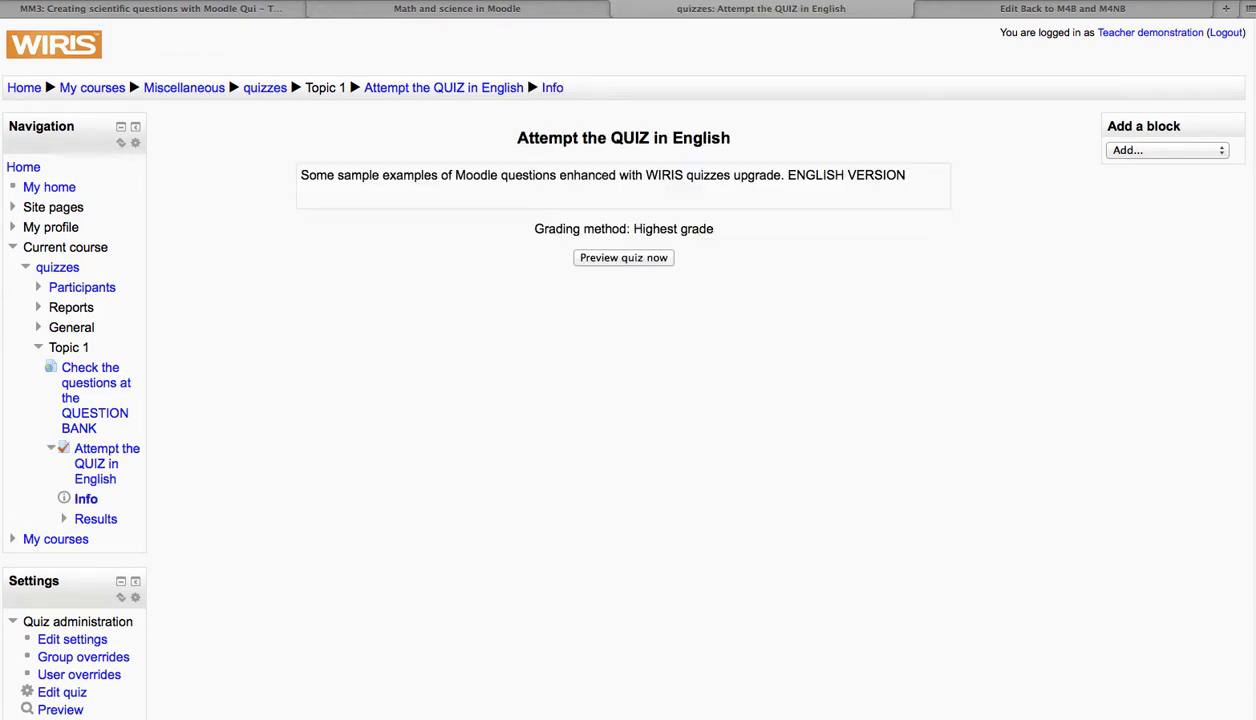
pyautogui.scroll(-5, 675, 423)
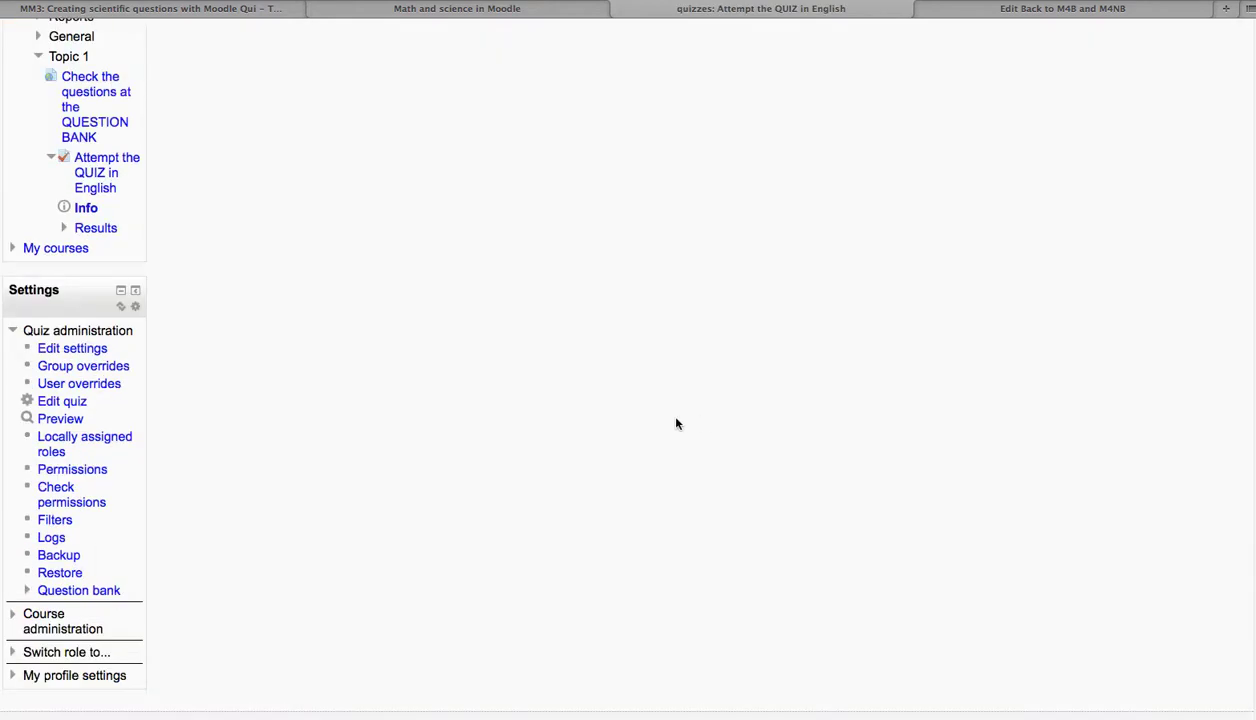
pyautogui.scroll(5, 675, 423)
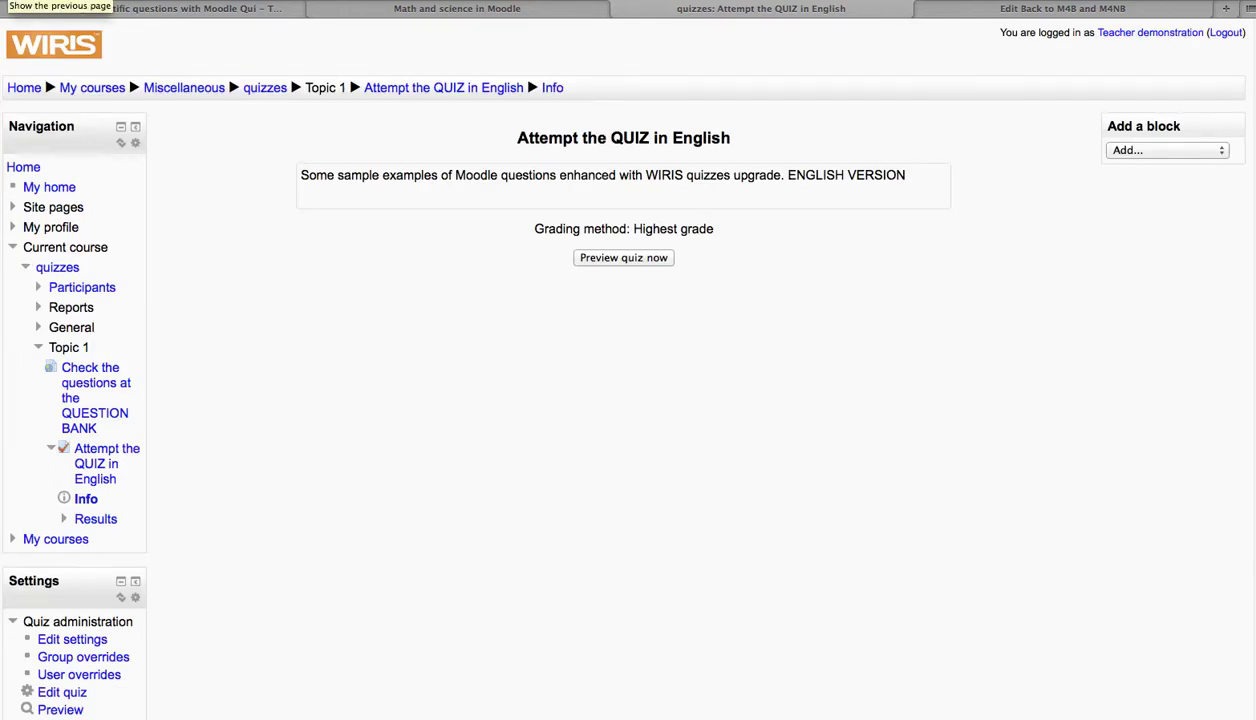
pyautogui.hotkey('alt', 'Left')
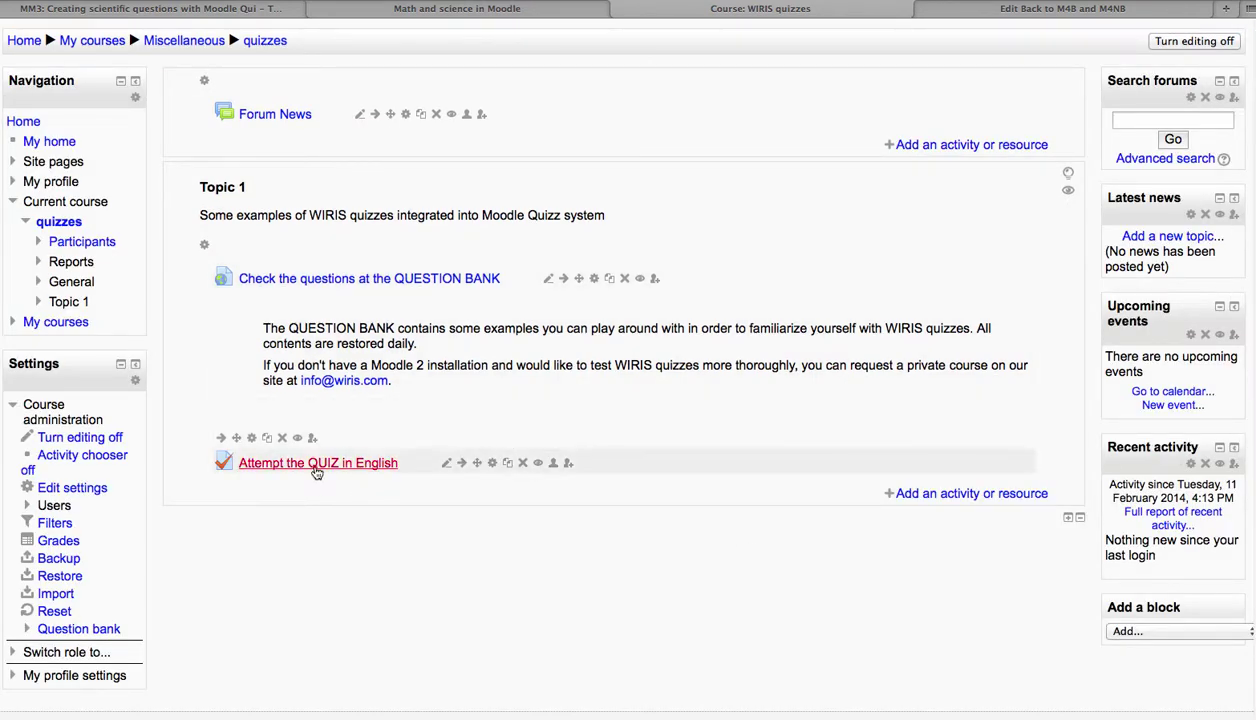
# - Examine the general, timing and grade settings of the "Attempt the QUIZ in English" quiz and leave without saving
pyautogui.click(491, 465)
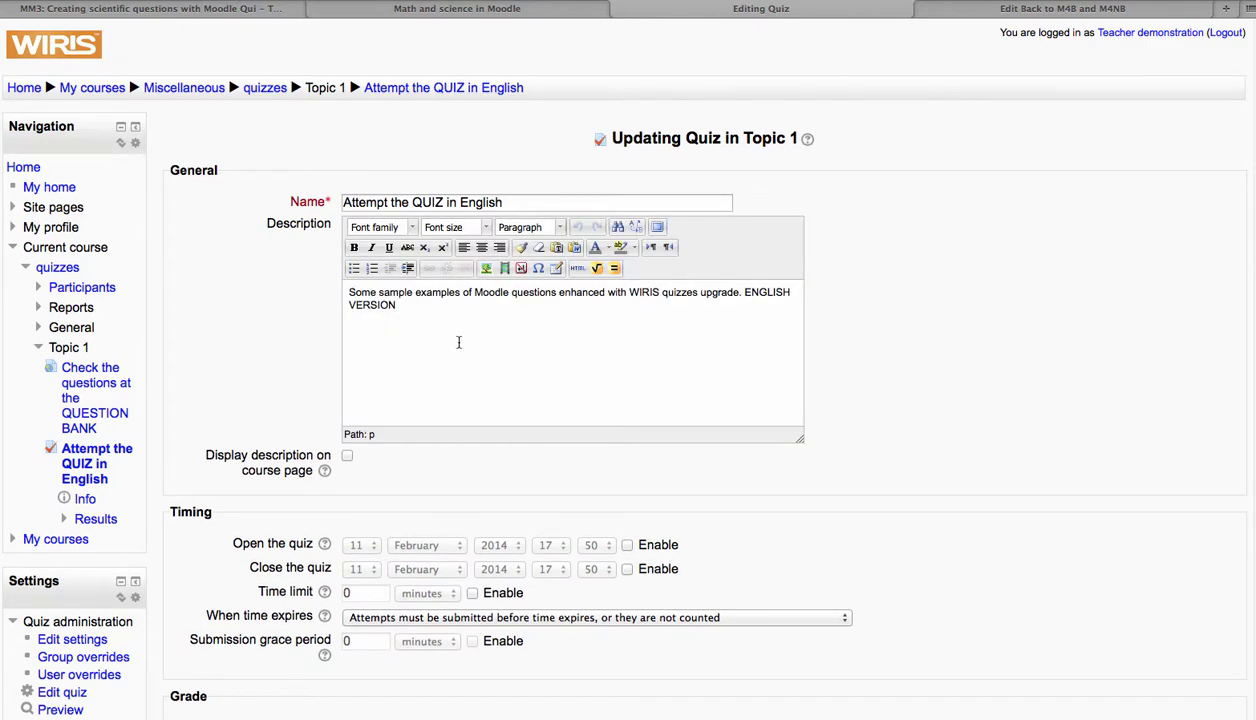
pyautogui.scroll(-2, 459, 342)
pyautogui.scroll(-2, 459, 343)
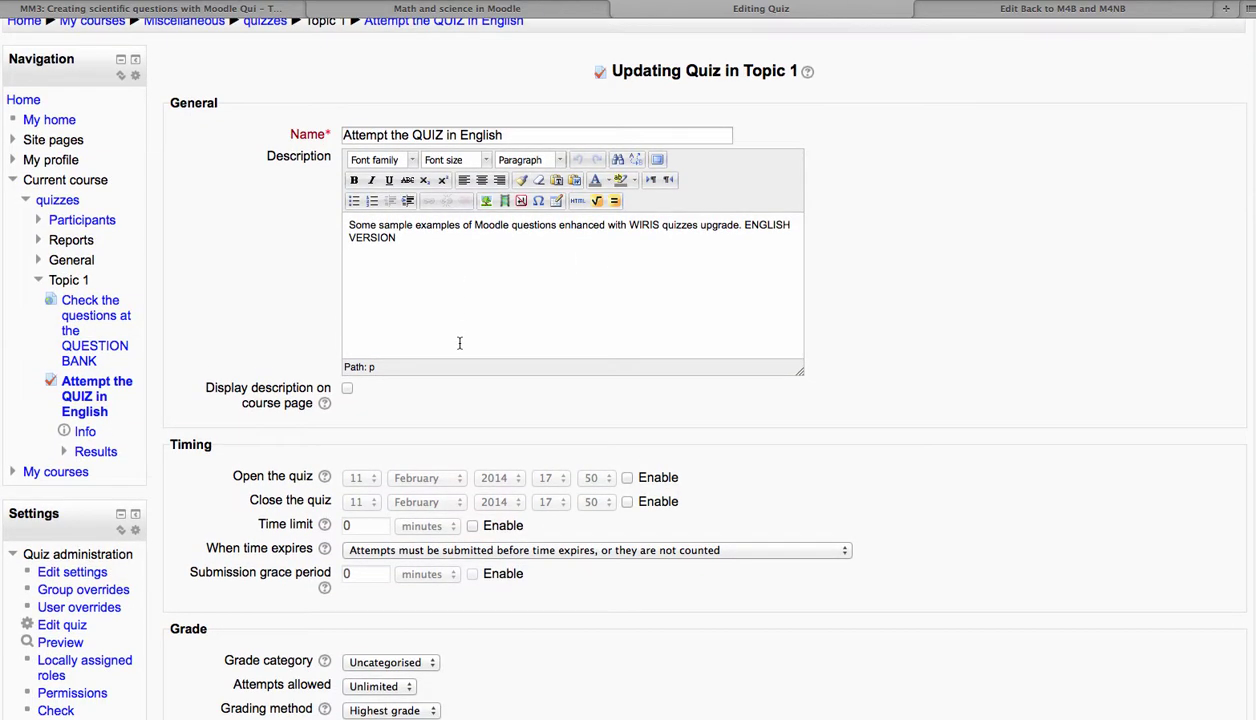
pyautogui.scroll(-2, 459, 347)
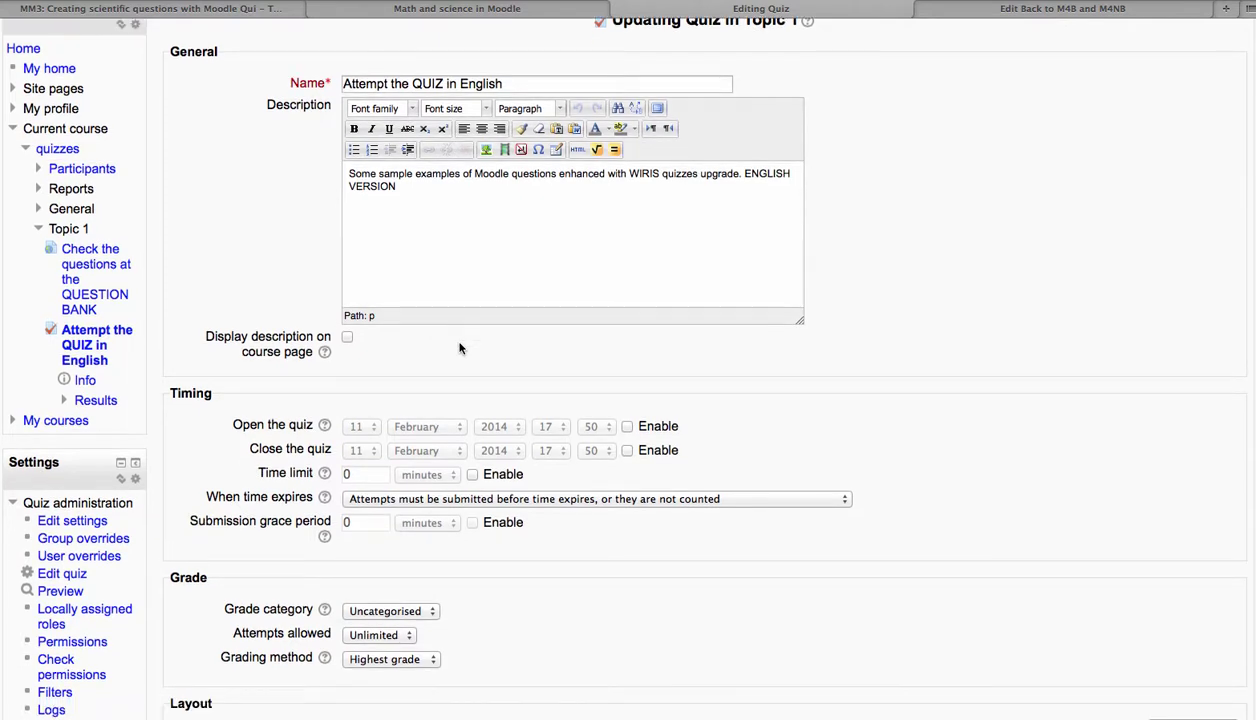
pyautogui.scroll(5, 459, 343)
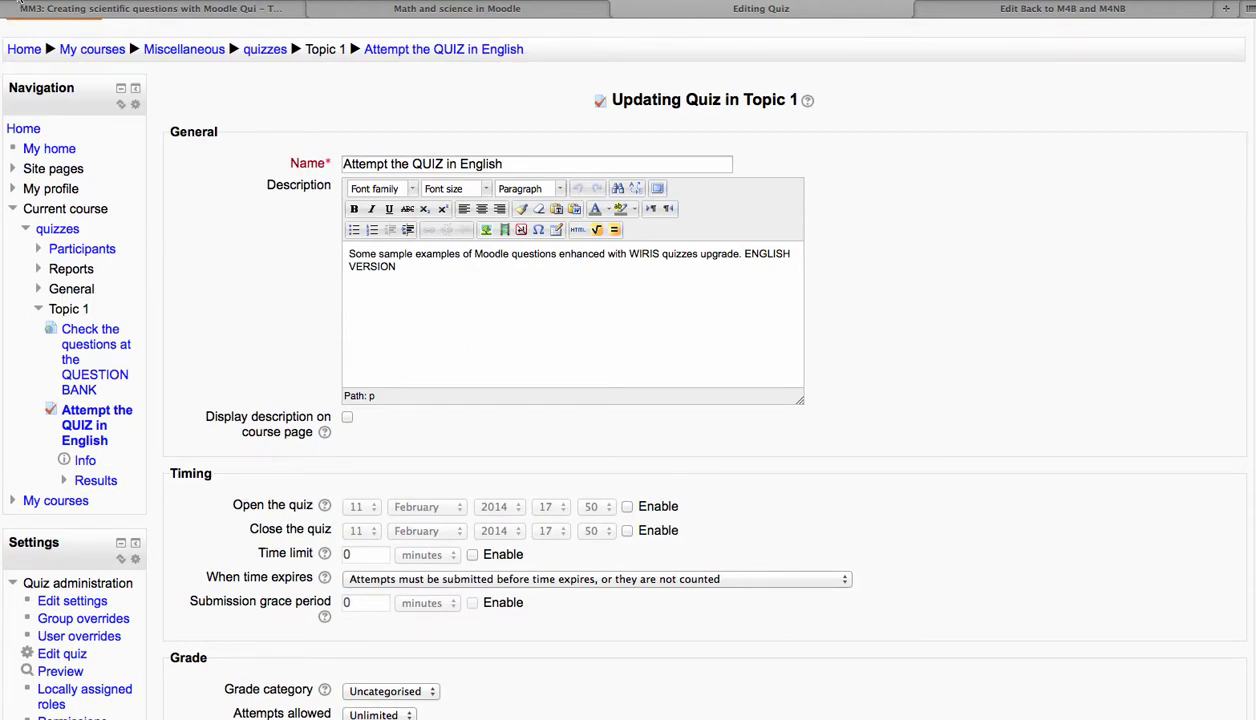
pyautogui.press('super+bracketleft')
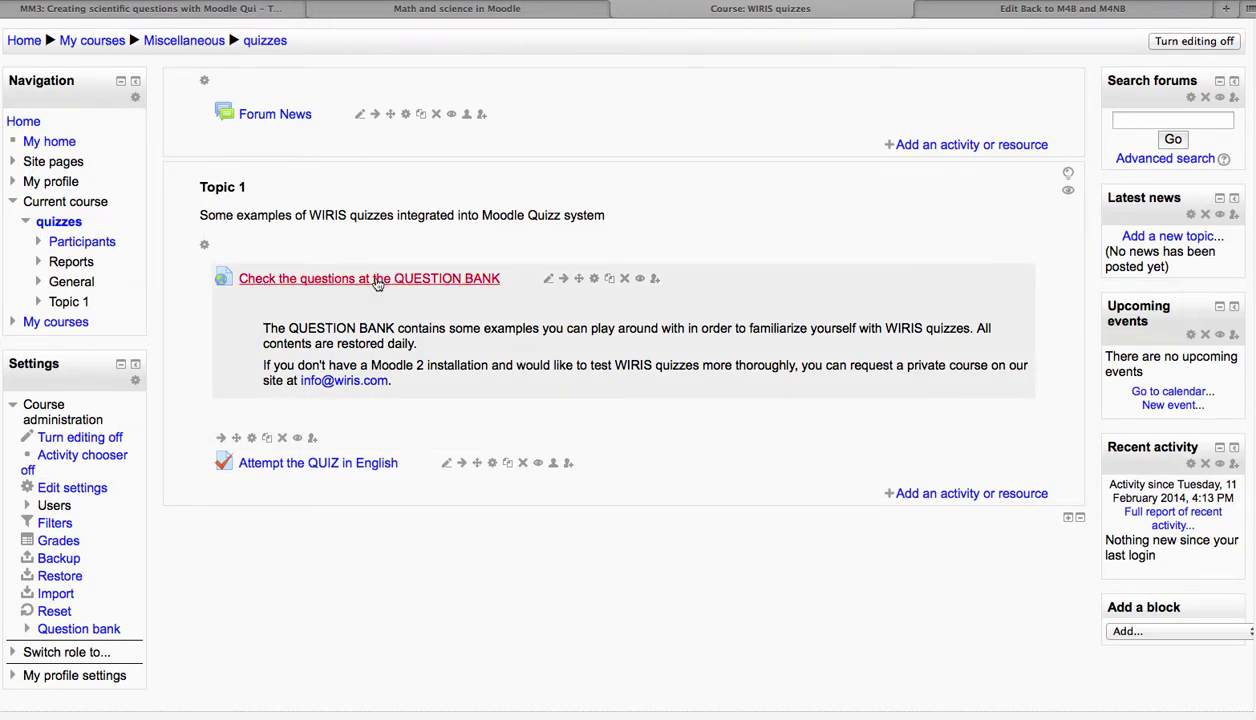
# - Open the question bank, select "1 - Answer simplified?" and preview that question in its own window
pyautogui.click(377, 281)
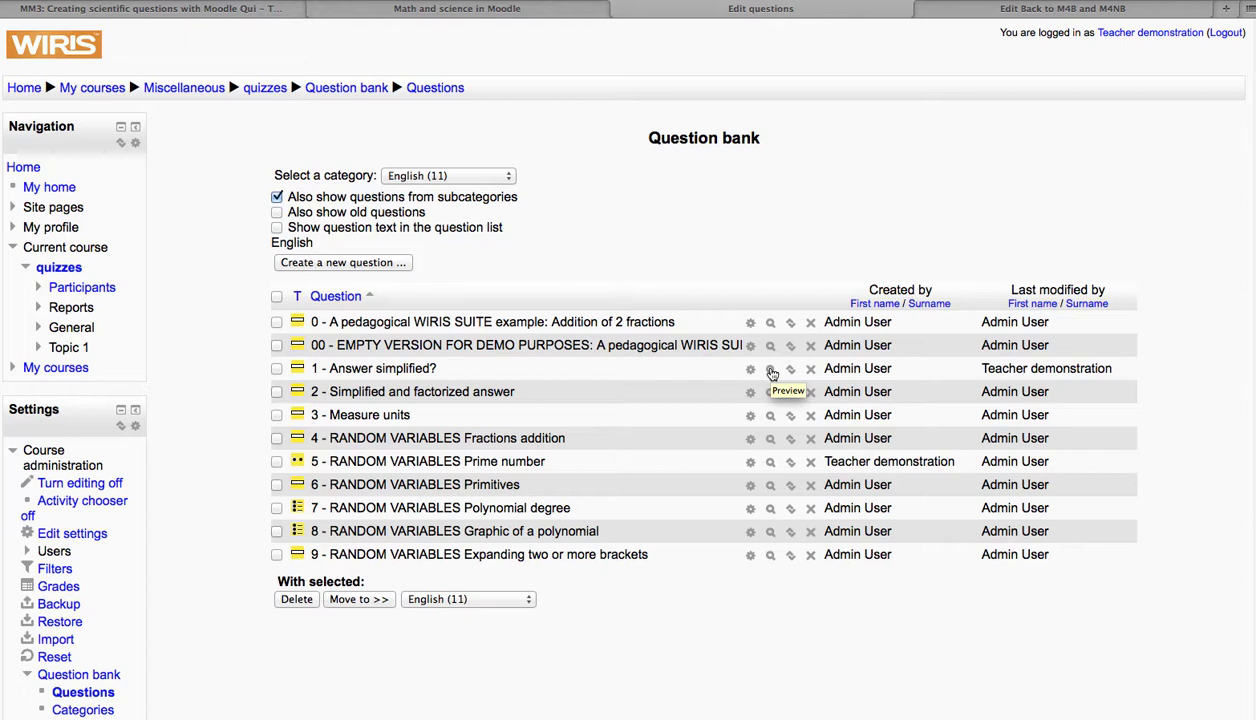
pyautogui.click(277, 368)
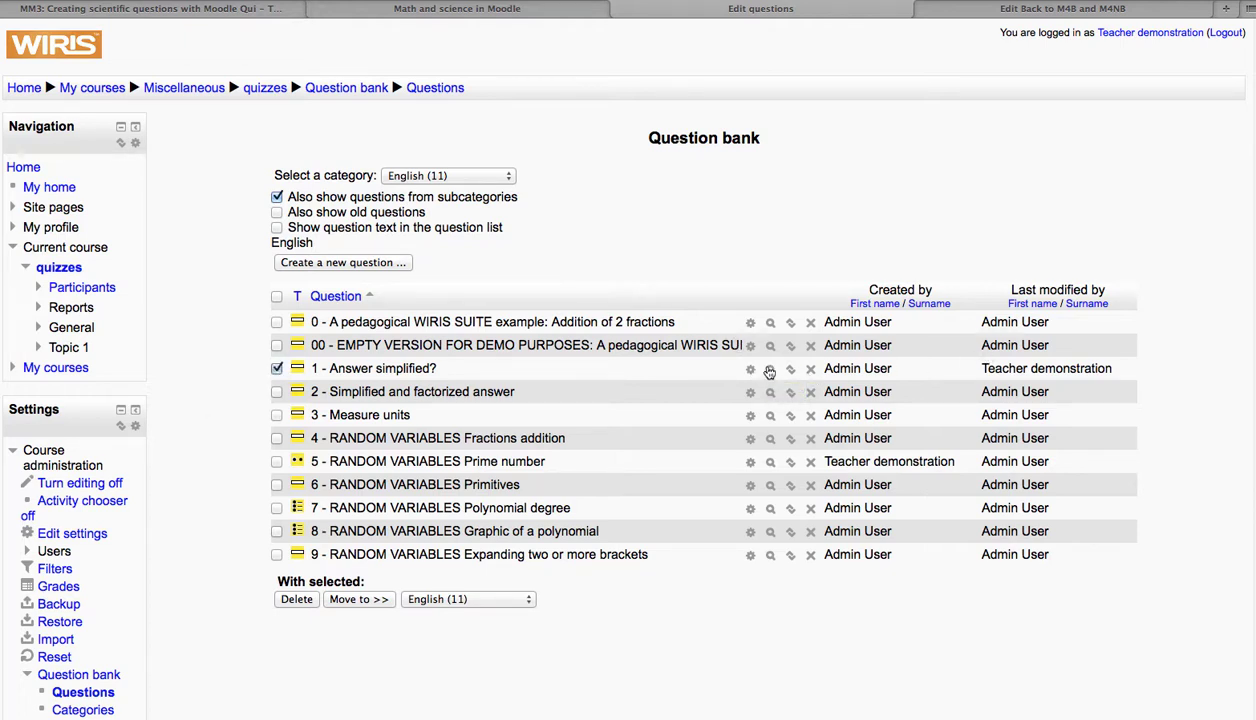
pyautogui.click(769, 370)
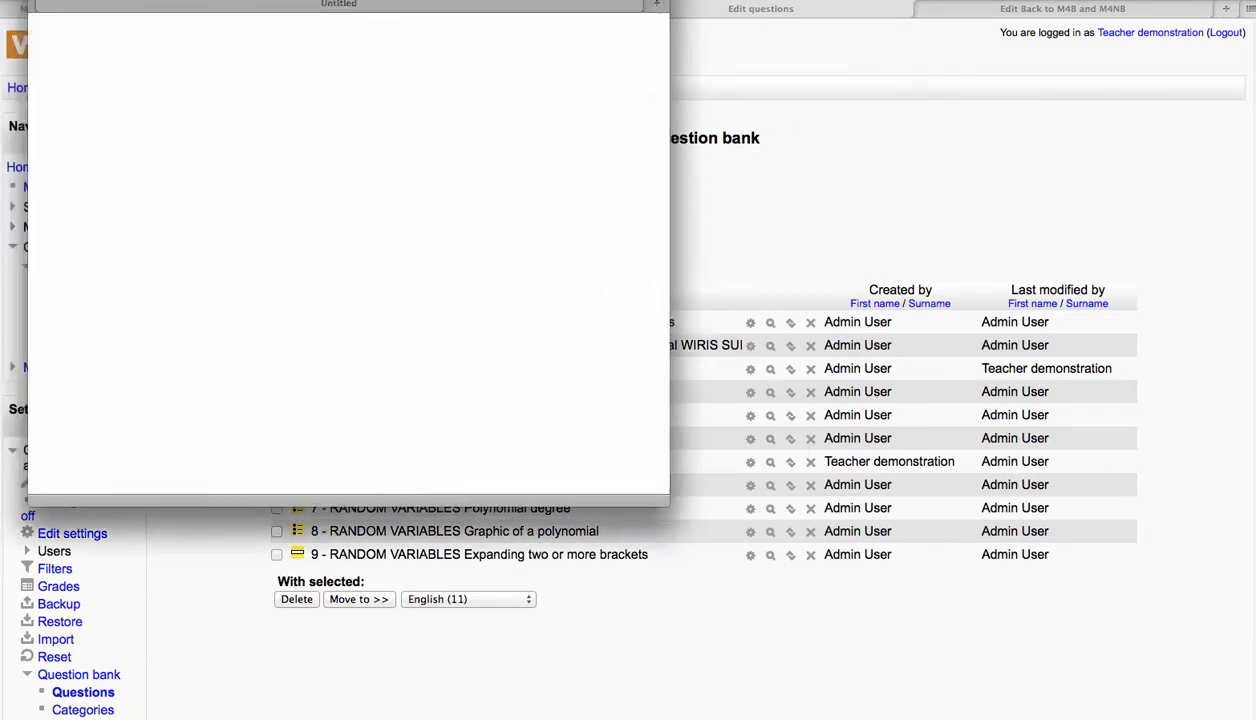
pyautogui.moveTo(573, 8); pyautogui.dragTo(693, 28)
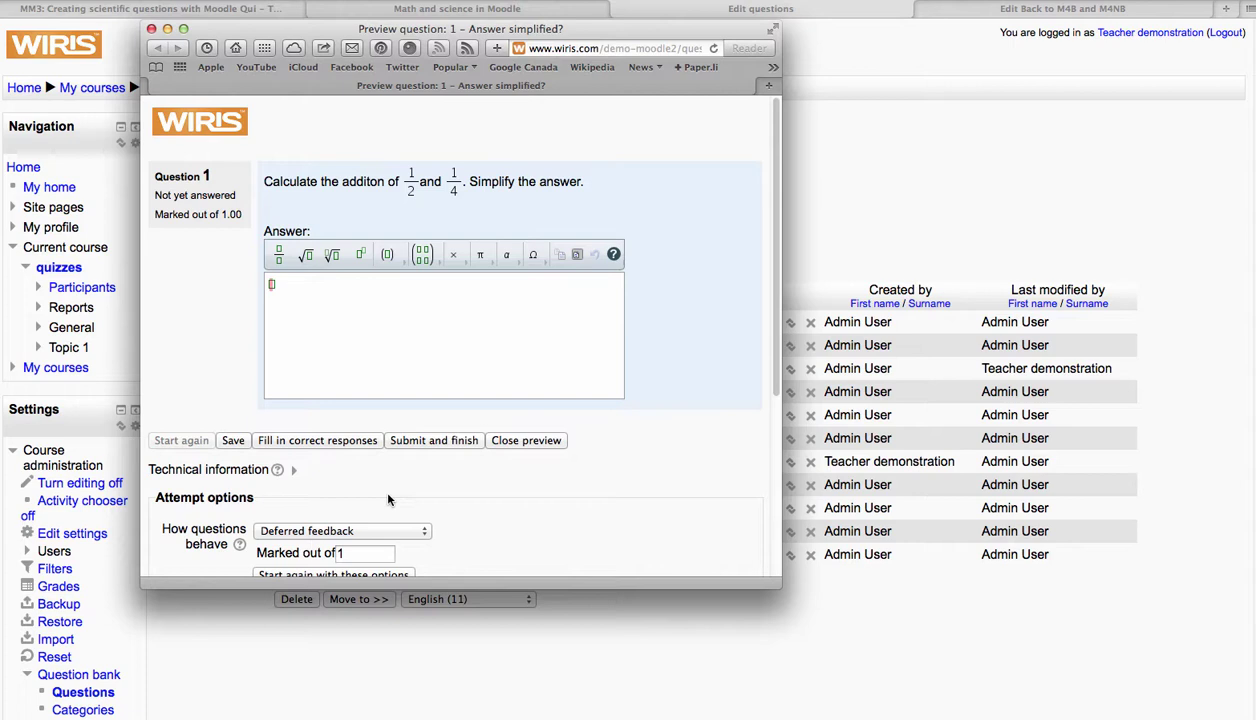
# - Answer the previewed fraction addition question with the fraction 3/4 and submit it for grading
pyautogui.scroll(-1, 421, 171)
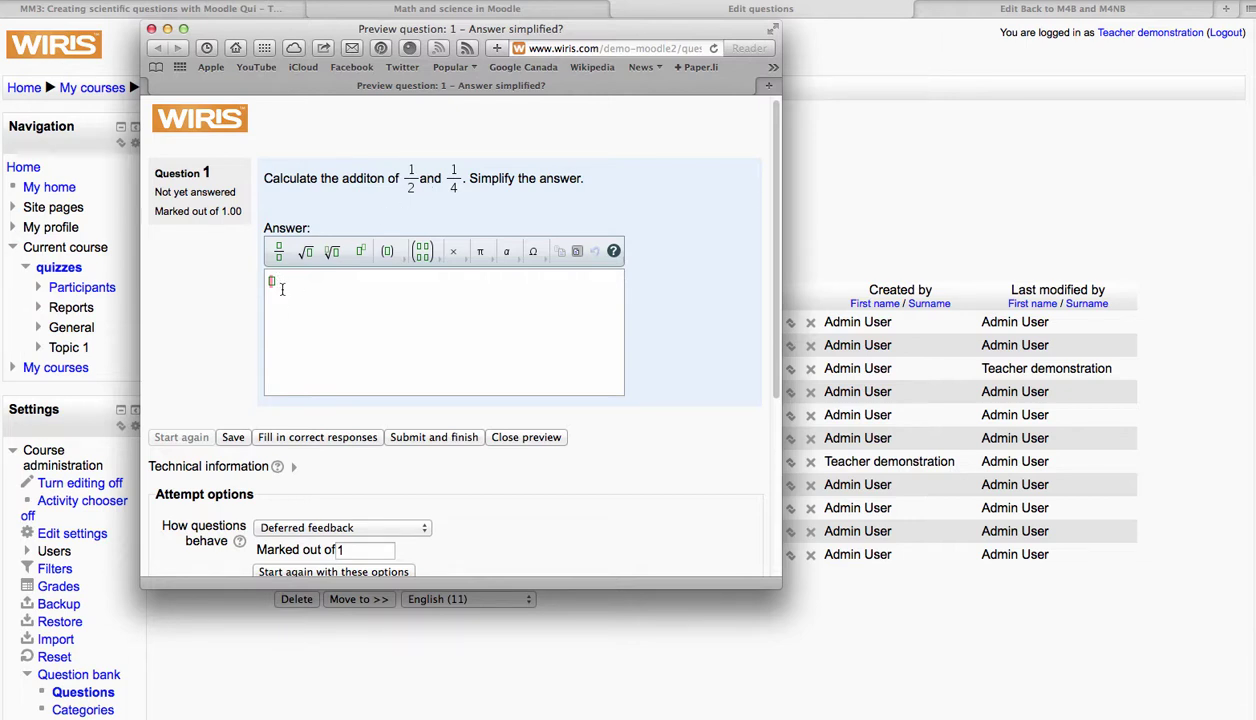
pyautogui.click(279, 251)
pyautogui.write('3')
pyautogui.click(285, 306)
pyautogui.write('6')
pyautogui.doubleClick(278, 299)
pyautogui.write('4')
pyautogui.scroll(-5, 330, 350)
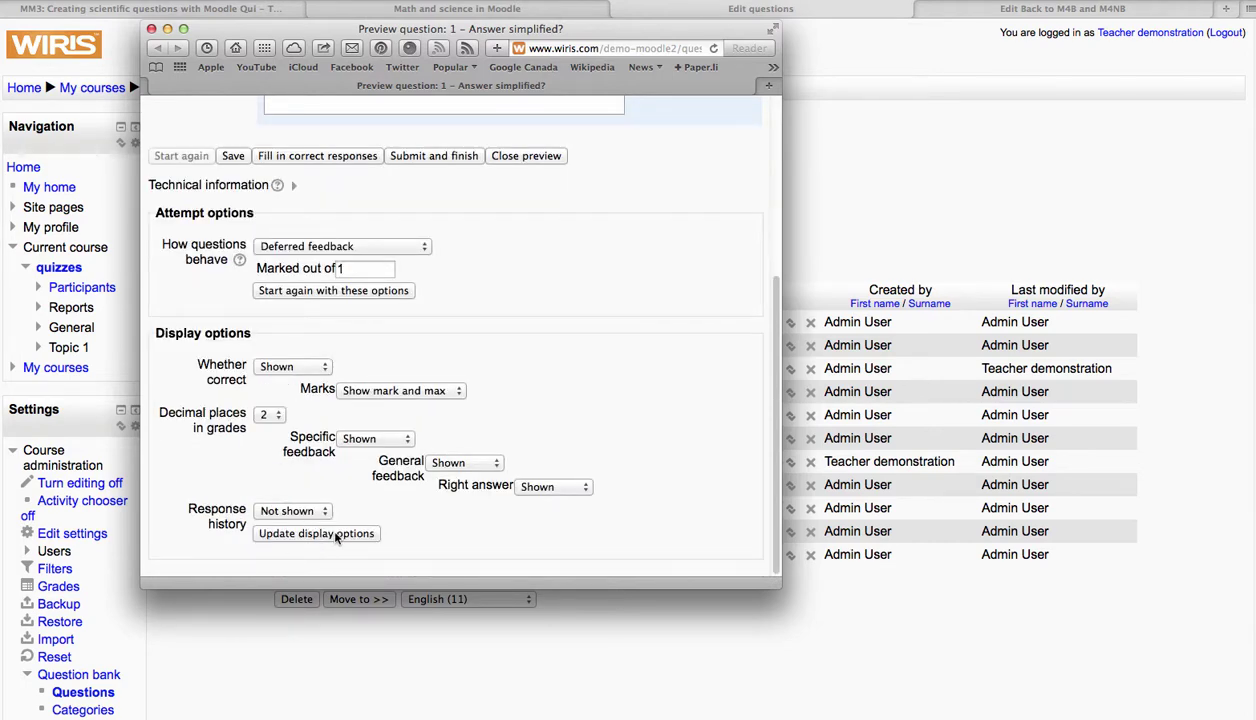
pyautogui.scroll(2, 355, 533)
pyautogui.scroll(3, 357, 530)
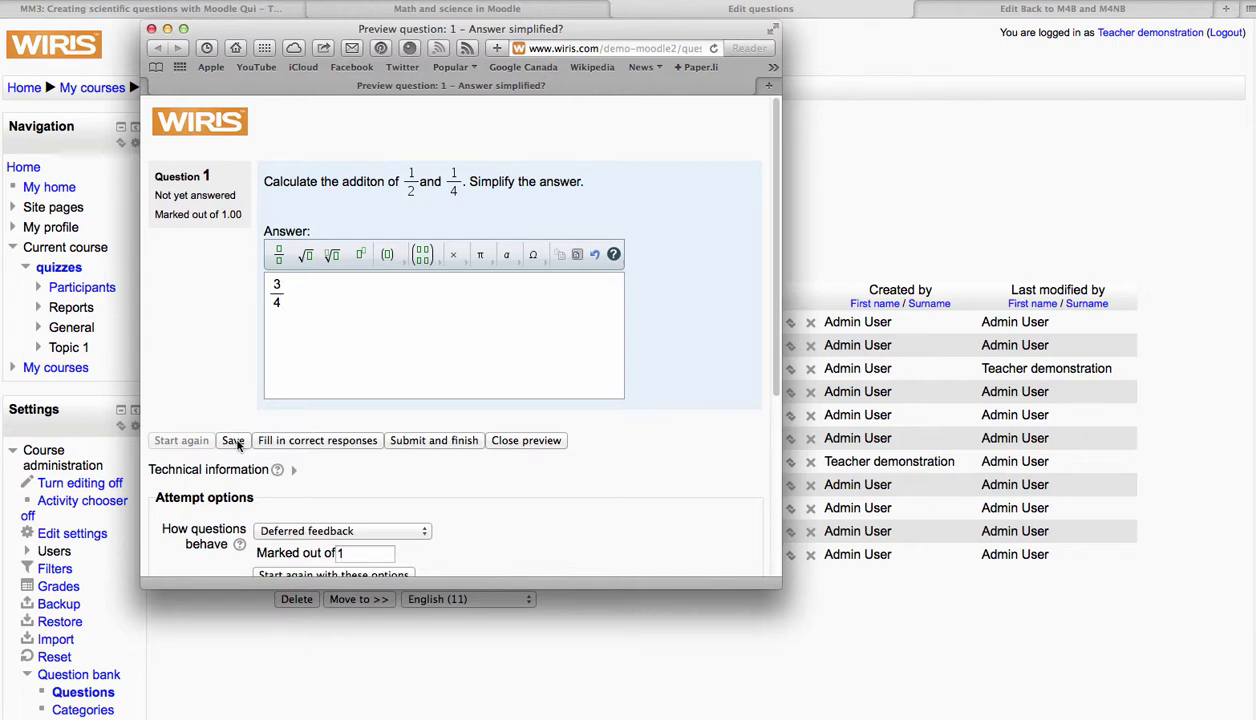
pyautogui.click(439, 442)
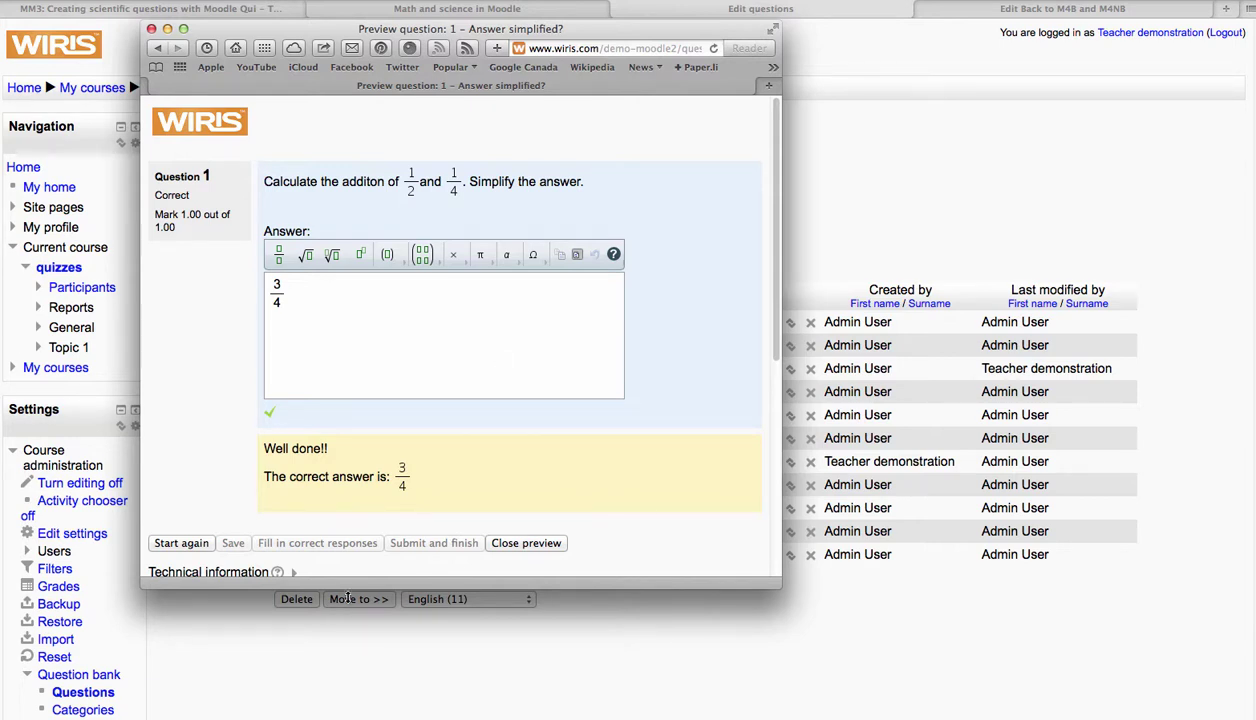
# - Review the feedback on the submitted answer and the preview's attempt and display options
pyautogui.scroll(-3, 362, 478)
pyautogui.scroll(-2, 288, 298)
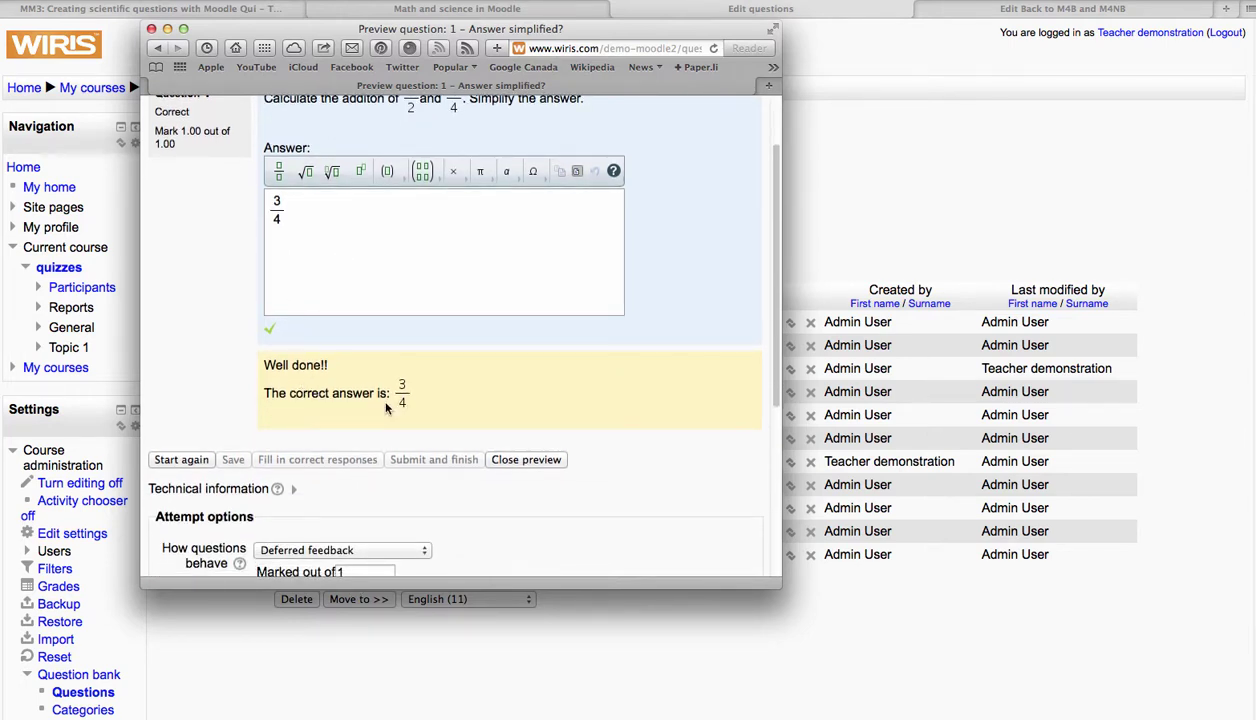
pyautogui.scroll(4, 348, 418)
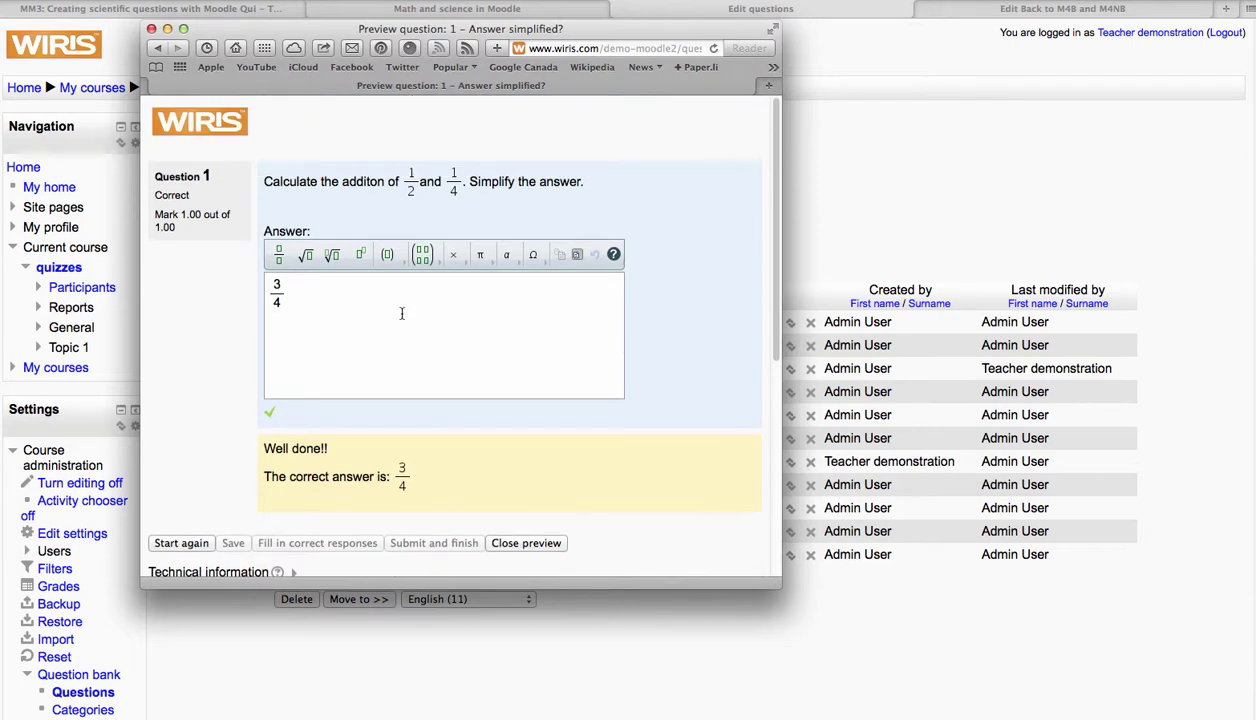
pyautogui.scroll(-5, 296, 309)
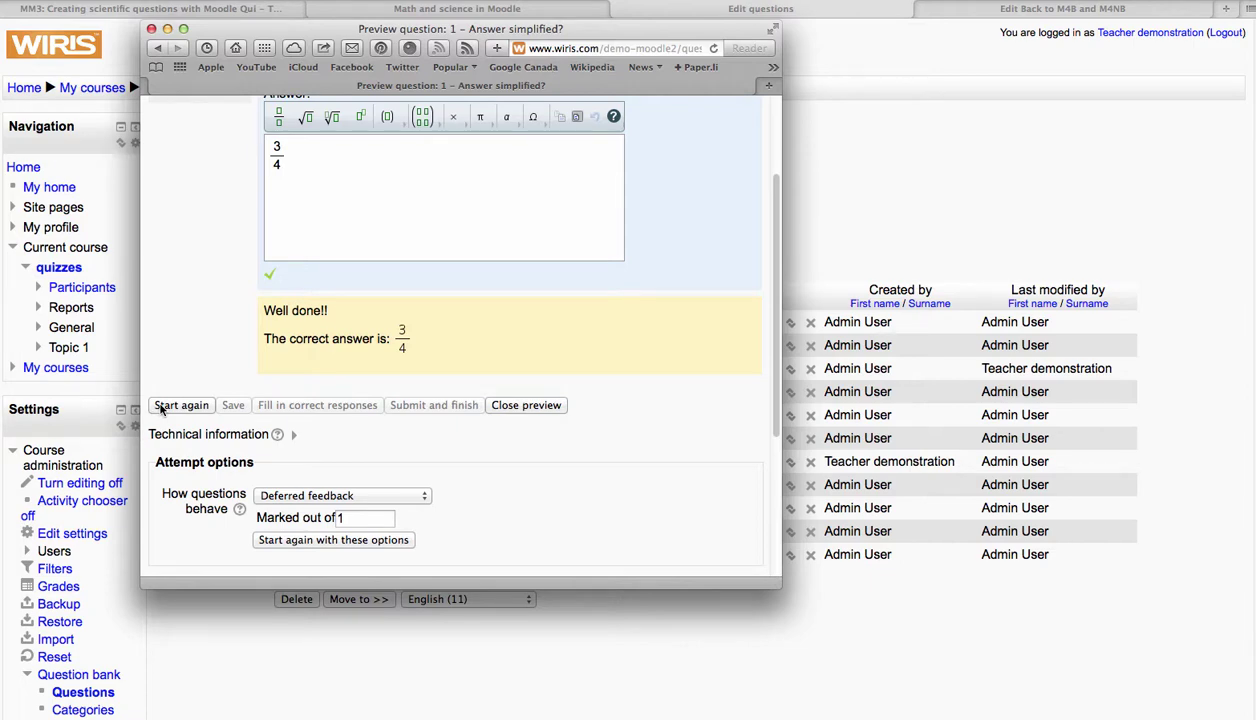
pyautogui.scroll(-8, 165, 407)
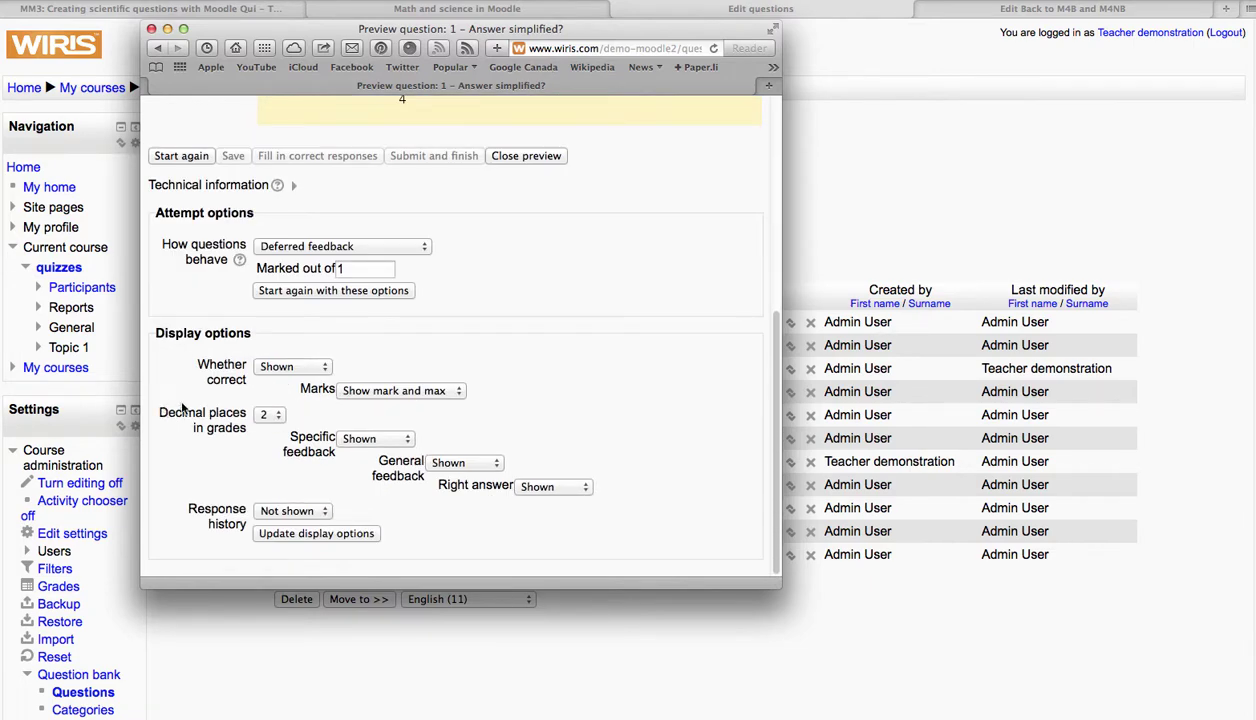
pyautogui.scroll(12, 183, 405)
pyautogui.scroll(-1, 274, 507)
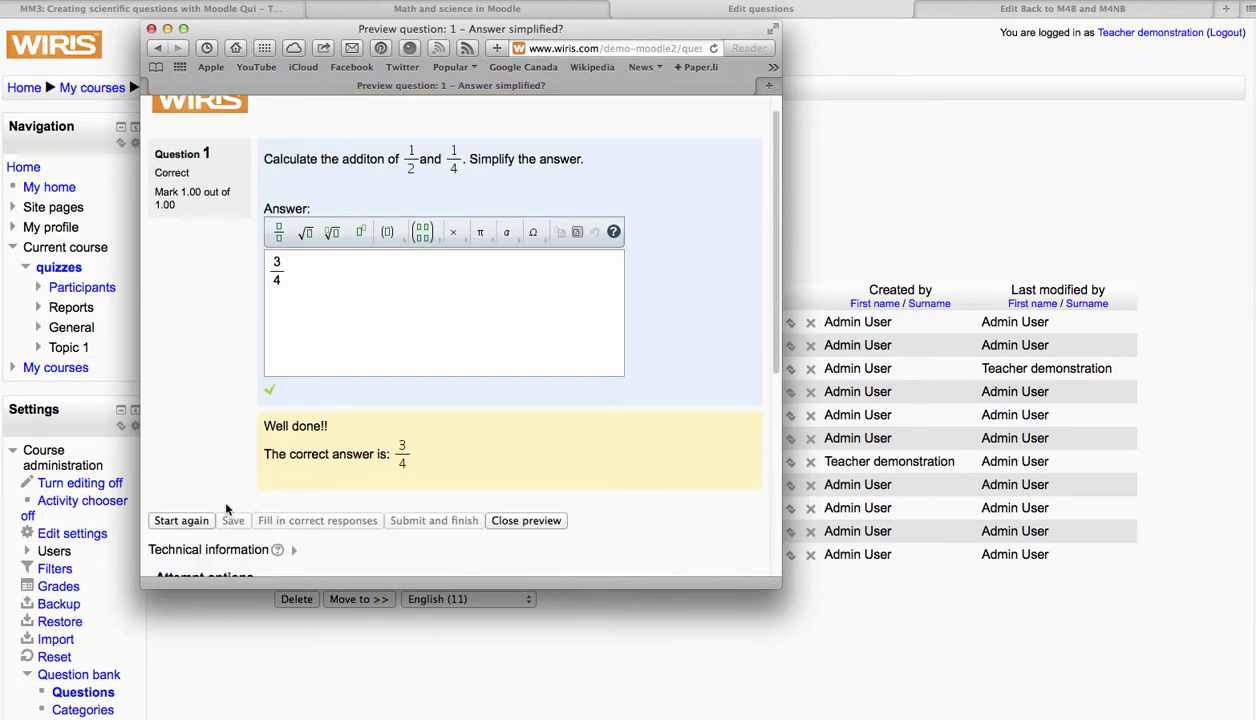
# - Restart the question preview and enter the fraction 4/6 as the answer
pyautogui.click(192, 517)
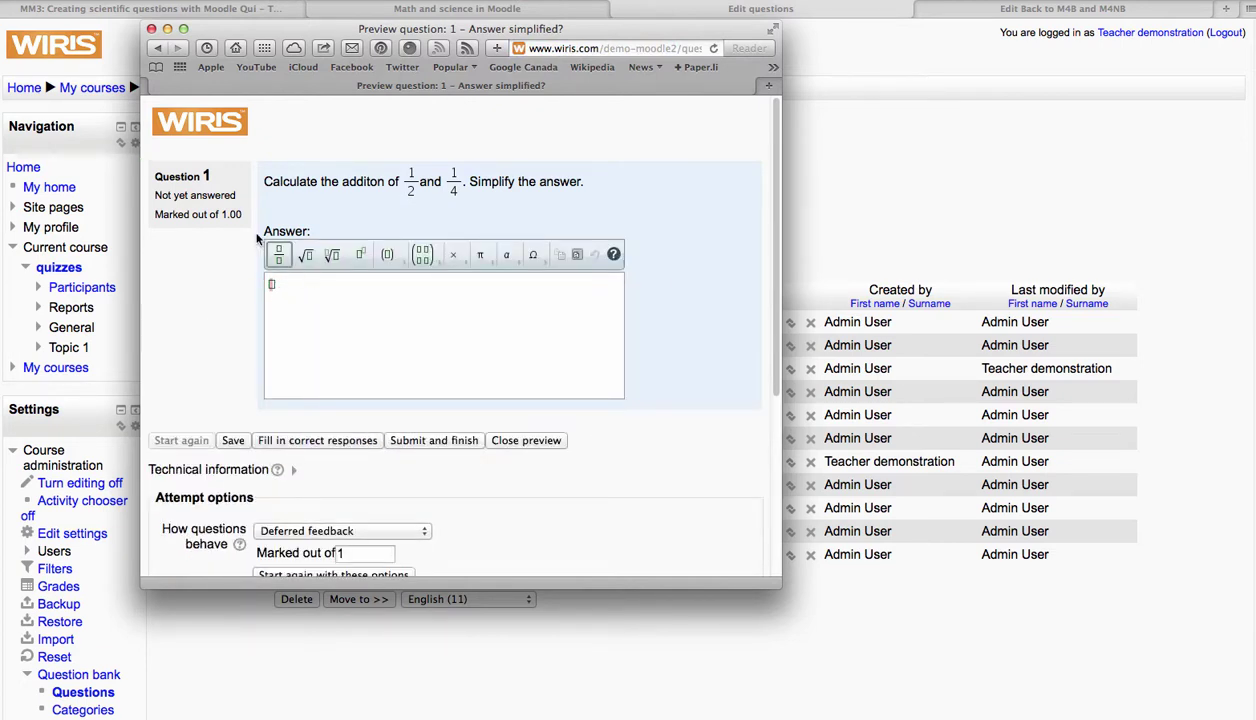
pyautogui.click(279, 254)
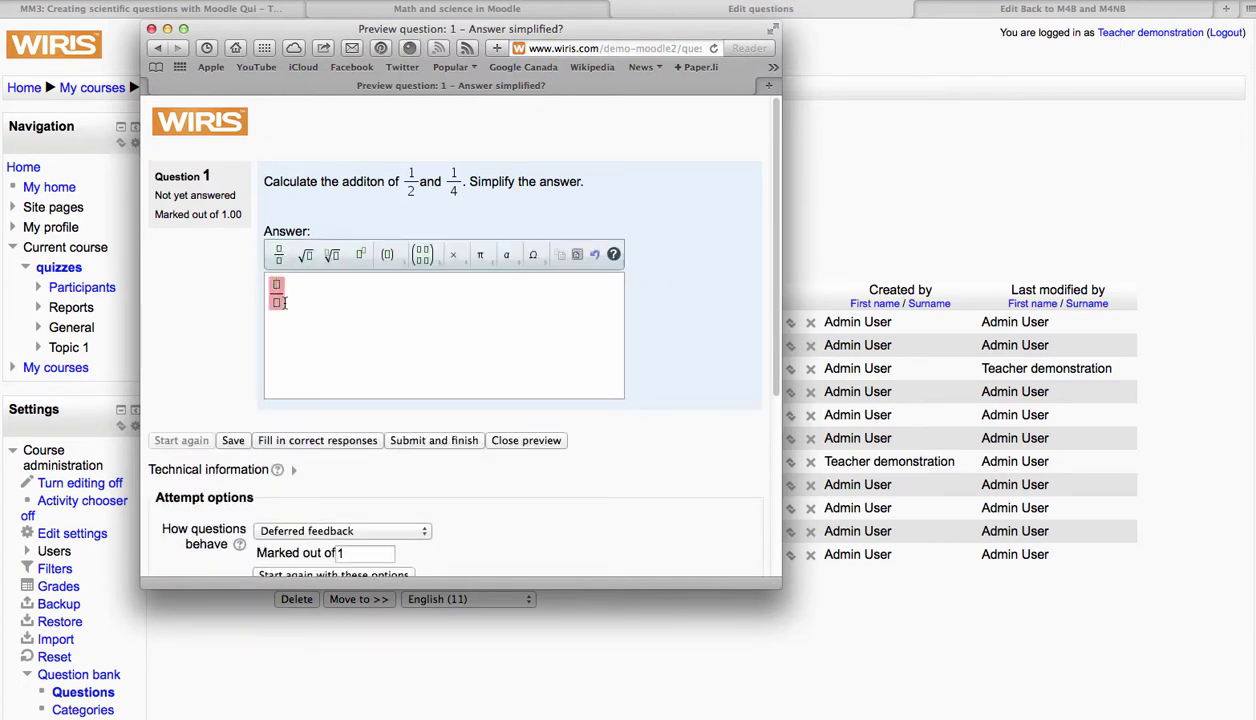
pyautogui.write('4/6')
pyautogui.scroll(-1, 333, 405)
pyautogui.scroll(-5, 252, 480)
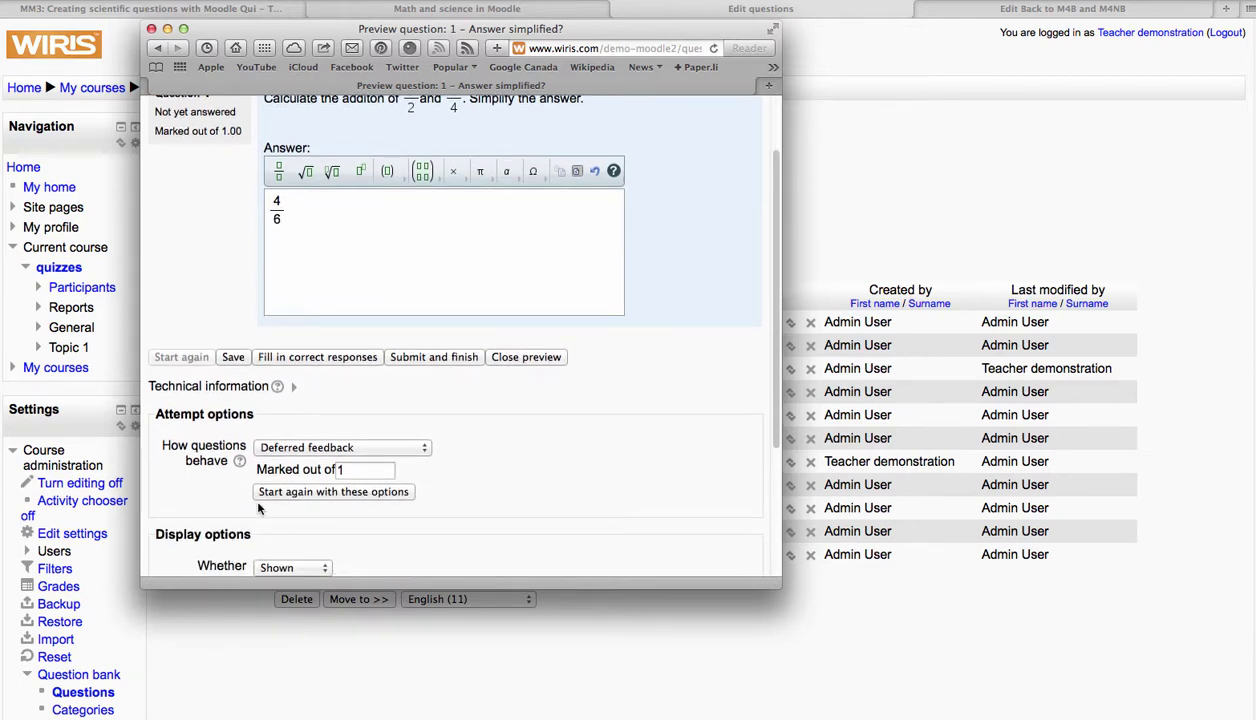
pyautogui.click(233, 338)
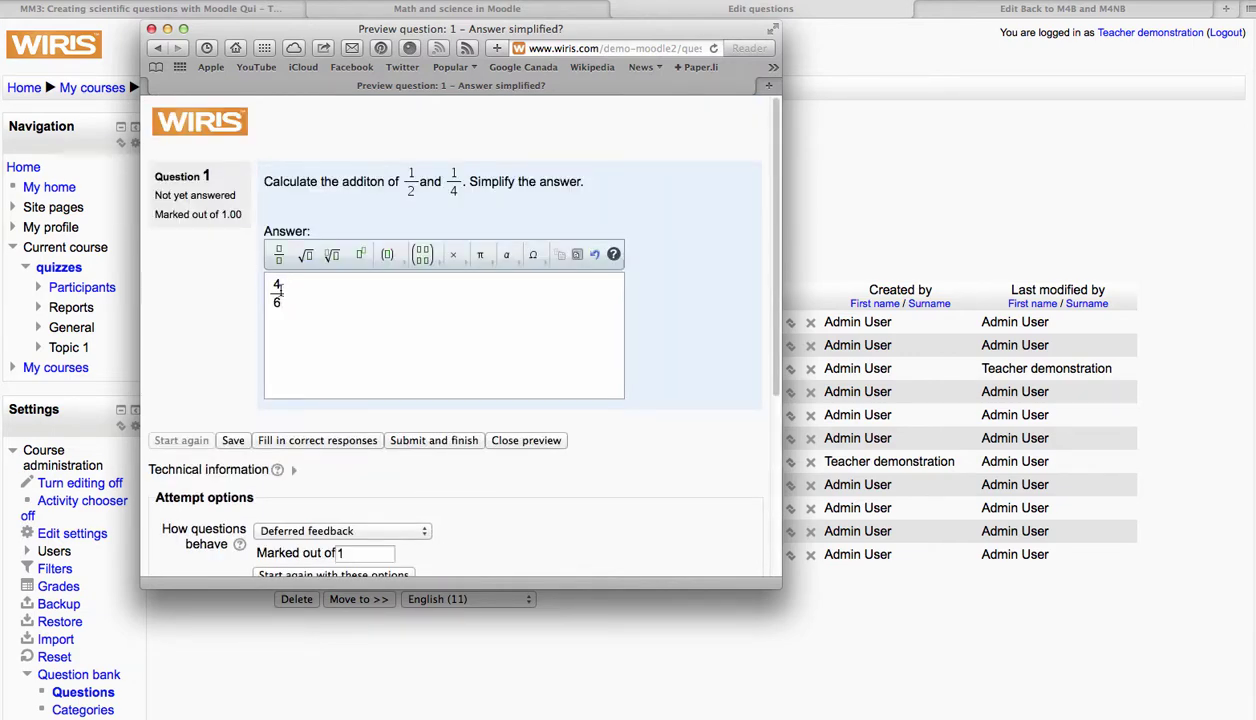
# - Look over the 4/6 answer and the preview's display options, and submit the answer for grading
pyautogui.moveTo(268, 278); pyautogui.dragTo(280, 285)
pyautogui.click(371, 303)
pyautogui.scroll(-5, 365, 315)
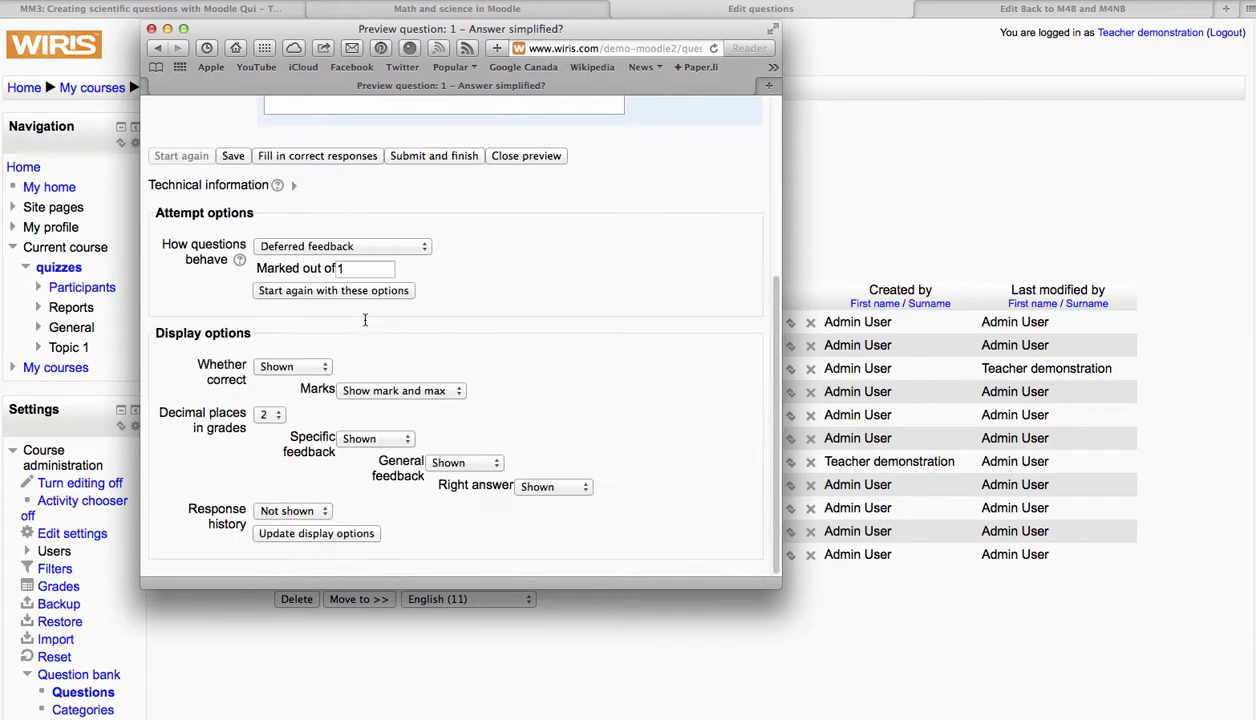
pyautogui.click(292, 534)
pyautogui.scroll(5, 330, 470)
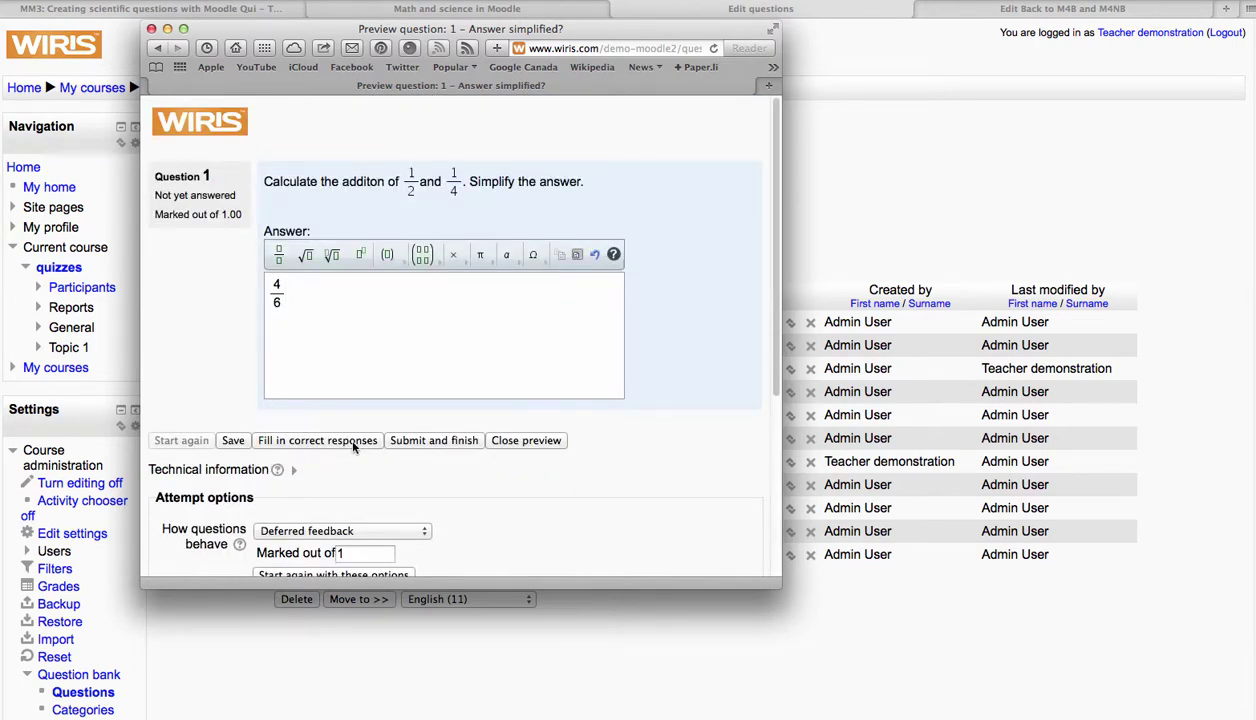
pyautogui.click(430, 441)
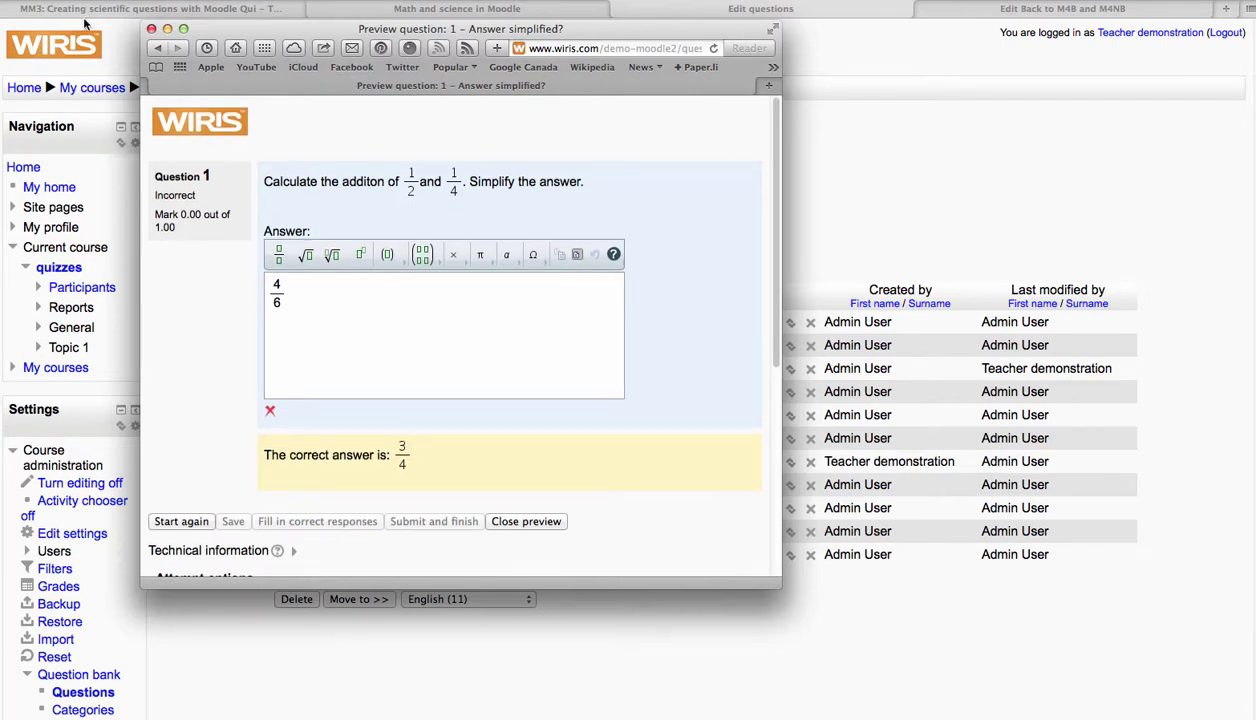
# - Restart the question preview and enter the mixed number 1 1/7 as the answer
pyautogui.click(181, 520)
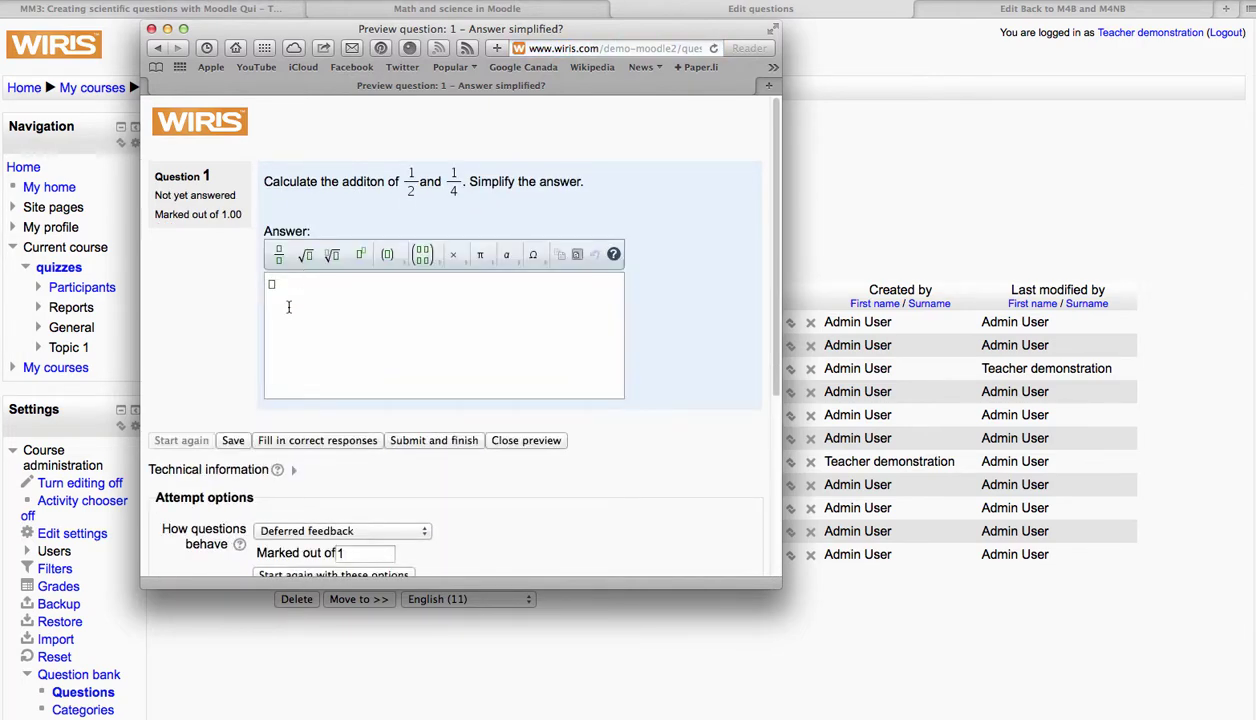
pyautogui.click(285, 301)
pyautogui.write('1')
pyautogui.click(278, 254)
pyautogui.moveTo(289, 291); pyautogui.dragTo(290, 300)
pyautogui.write('1/7')
pyautogui.rightClick(285, 286)
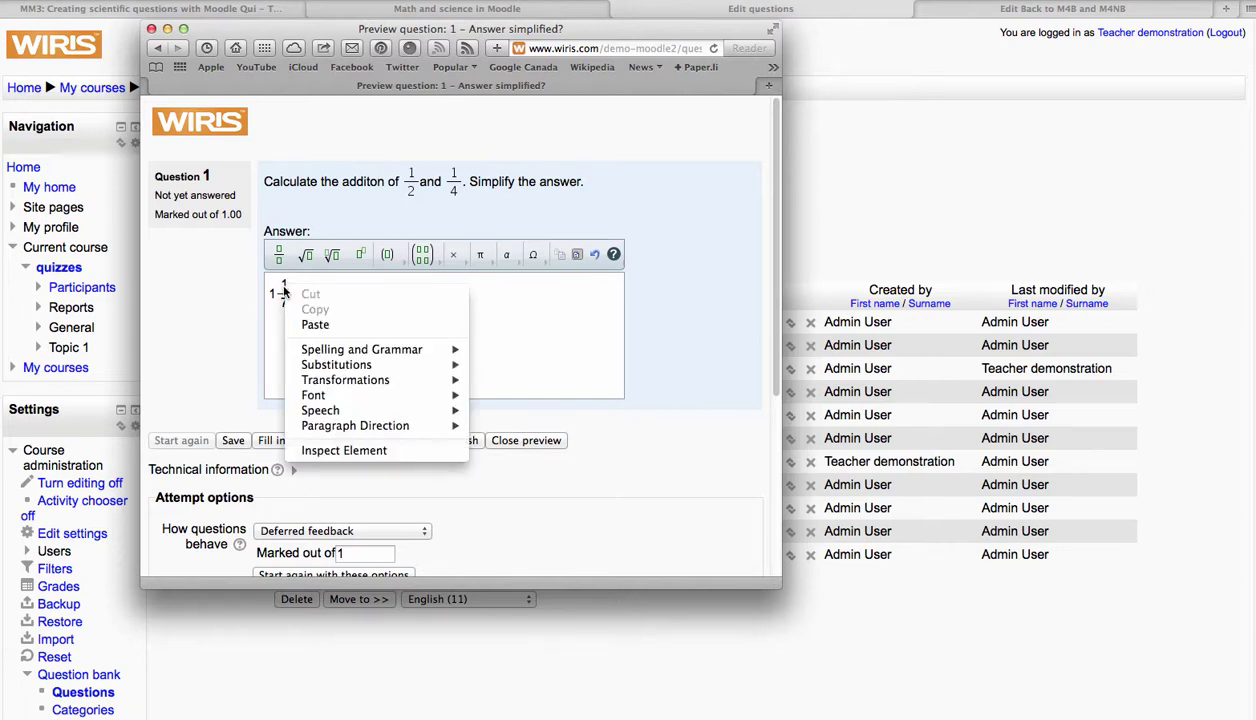
pyautogui.click(273, 318)
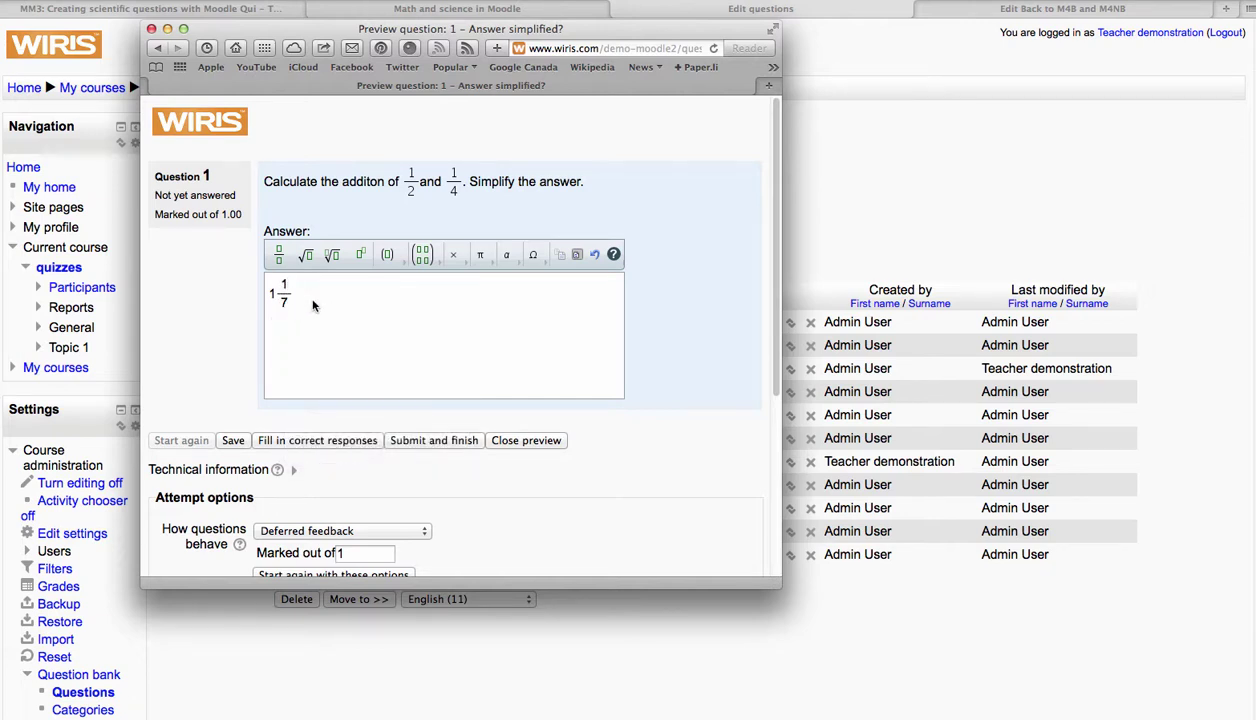
# - Clear the mixed number from the answer, enter 2/3 in its place and delete that as well
pyautogui.moveTo(307, 301); pyautogui.dragTo(278, 290)
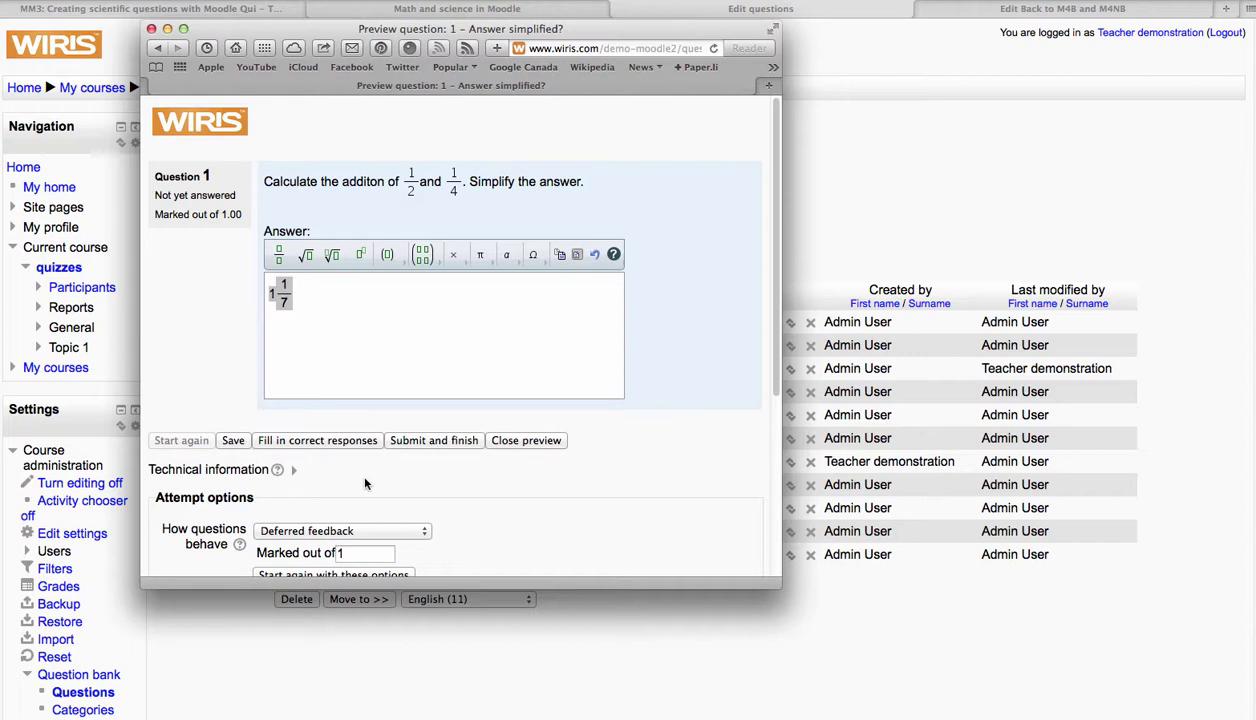
pyautogui.press('BackSpace')
pyautogui.press('BackSpace')
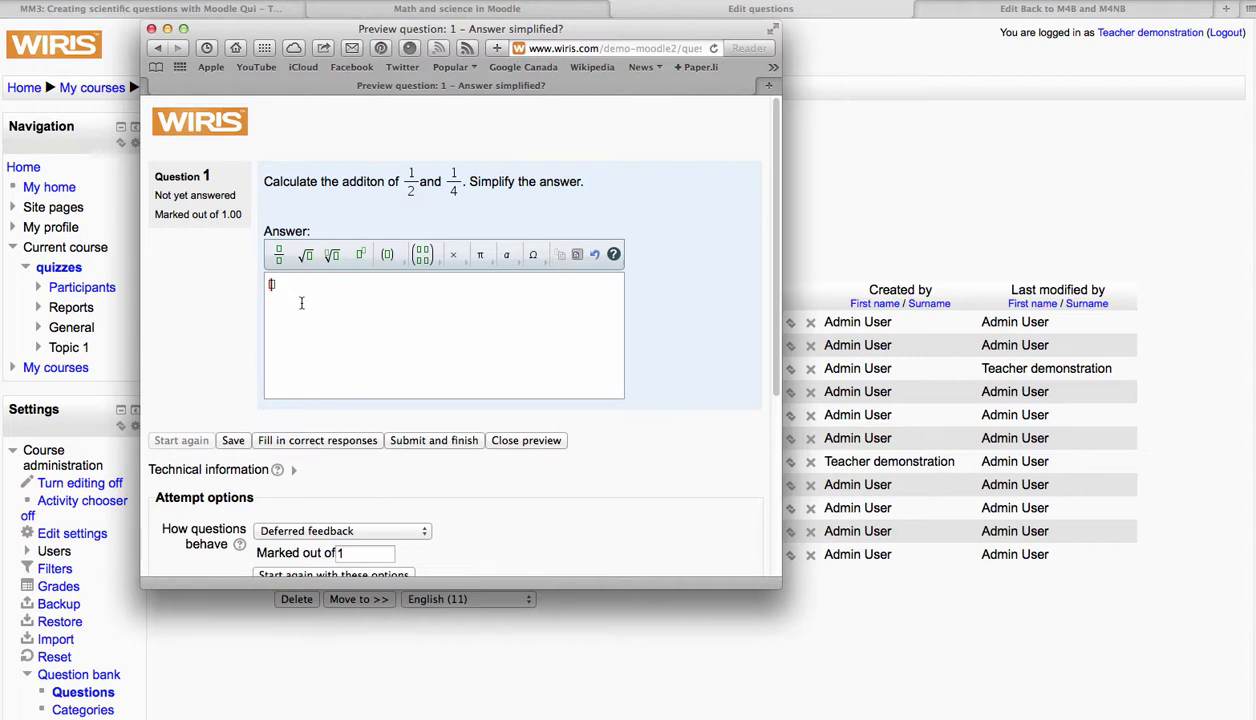
pyautogui.write('2/3')
pyautogui.moveTo(304, 284); pyautogui.dragTo(210, 290)
pyautogui.press('BackSpace')
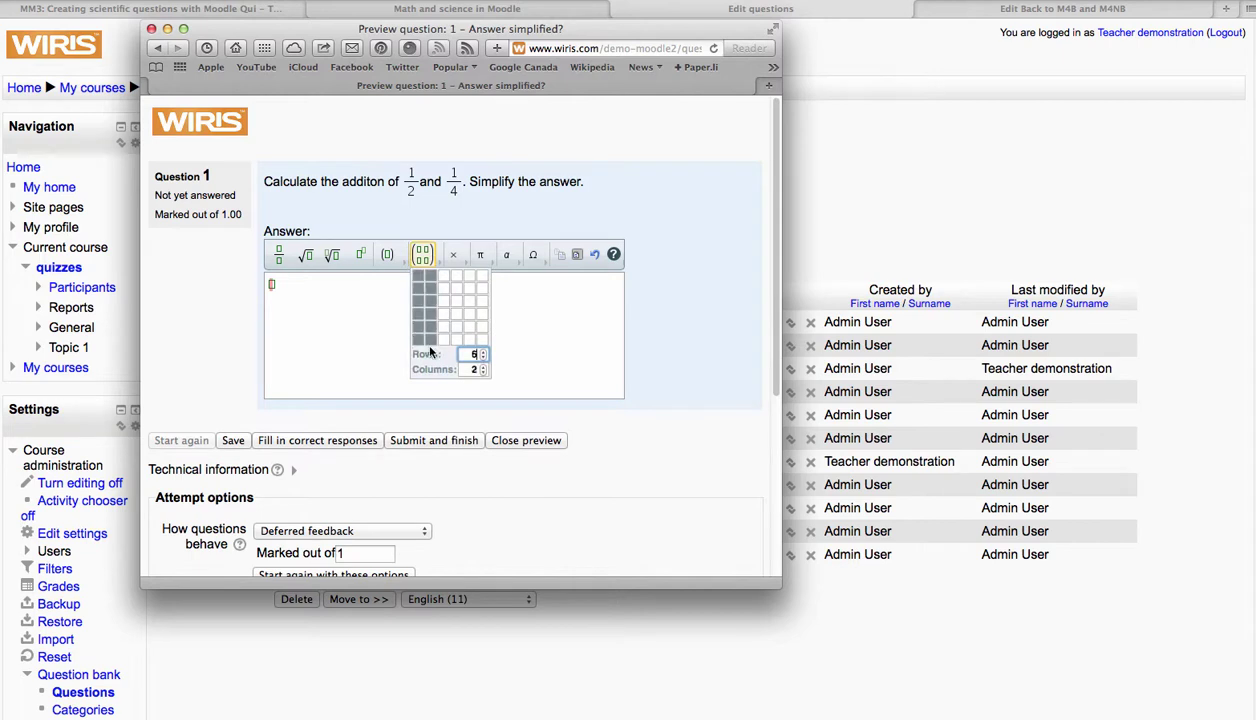
# - Try a two-line answer with "(3=n" on the first line and an empty square root on the second
pyautogui.click(306, 256)
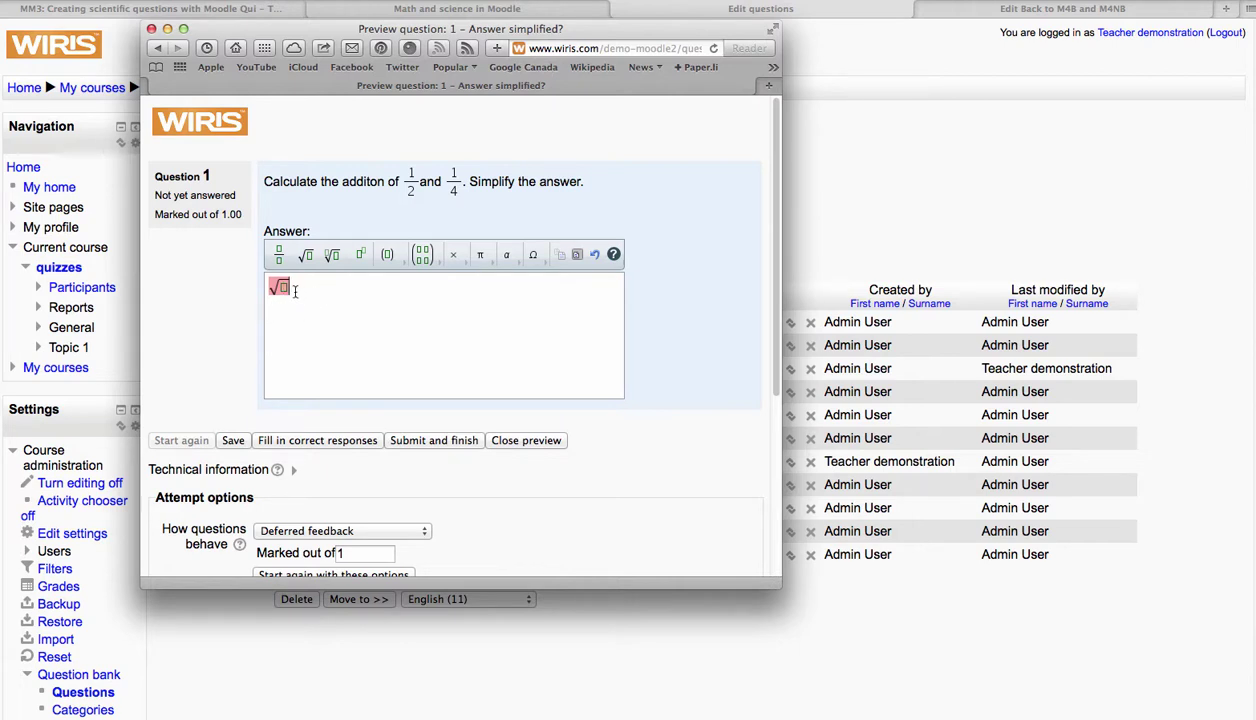
pyautogui.moveTo(305, 285); pyautogui.dragTo(266, 285)
pyautogui.press('BackSpace')
pyautogui.write('3')
pyautogui.press('Return')
pyautogui.write('=n')
pyautogui.press('Return')
pyautogui.write('e')
pyautogui.press('BackSpace')
pyautogui.click(305, 254)
pyautogui.press('Return')
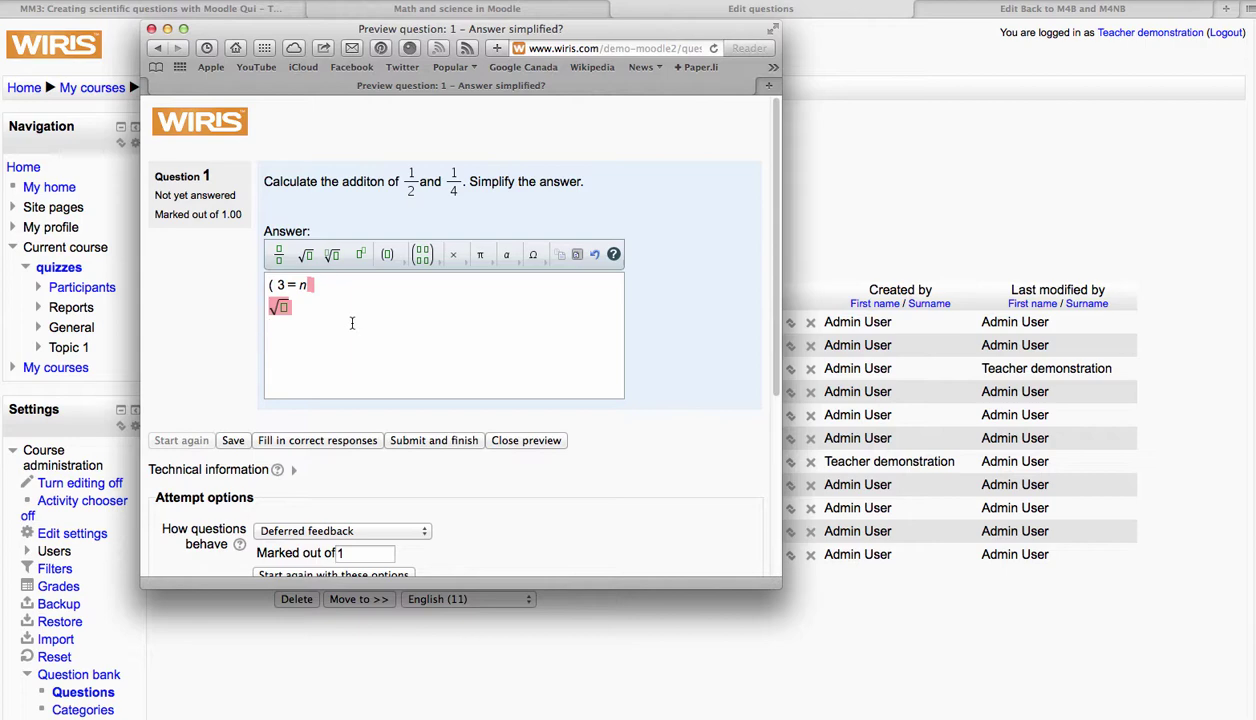
# - Examine the preview's attempt and display options, and go back and forth through the previously visited preview pages
pyautogui.scroll(-5, 323, 256)
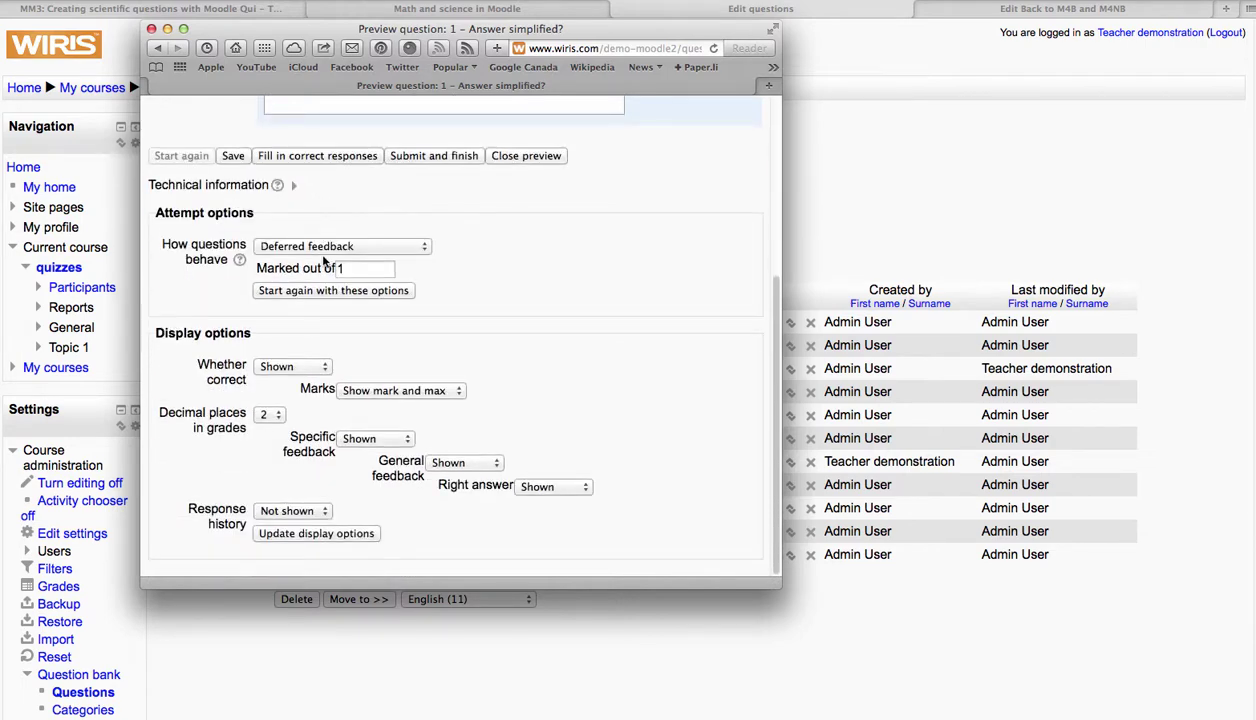
pyautogui.scroll(5, 323, 256)
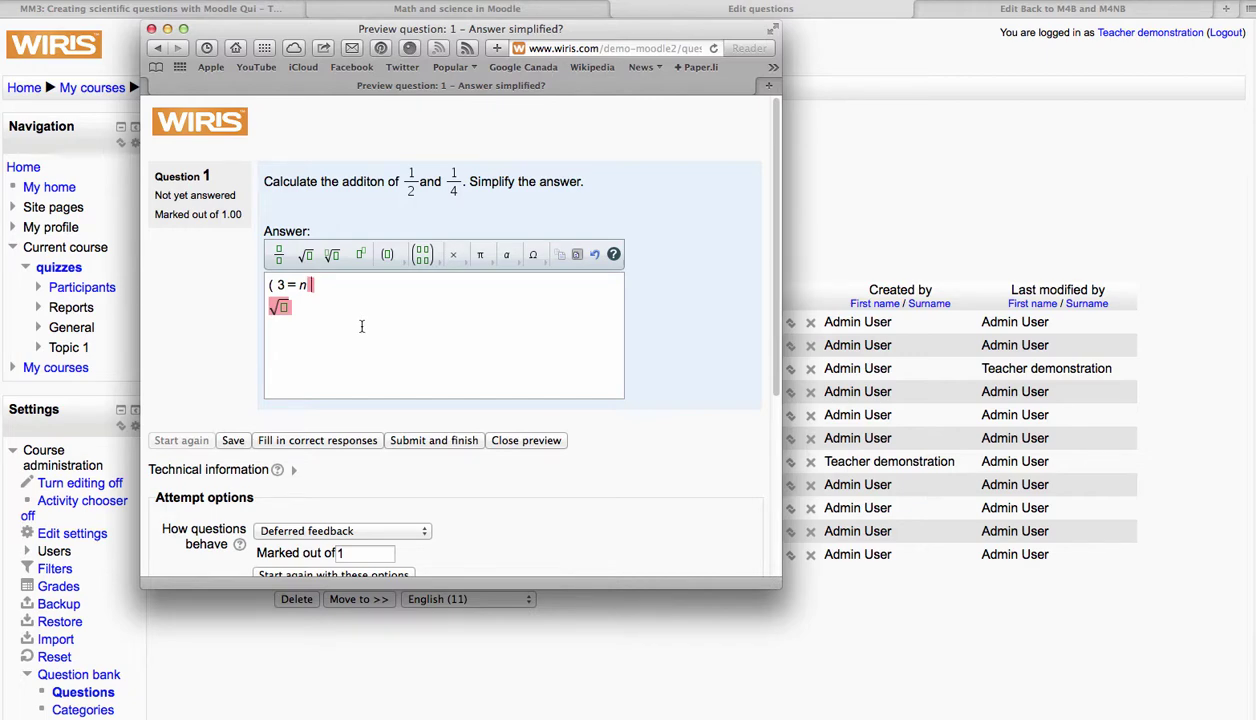
pyautogui.scroll(-5, 220, 436)
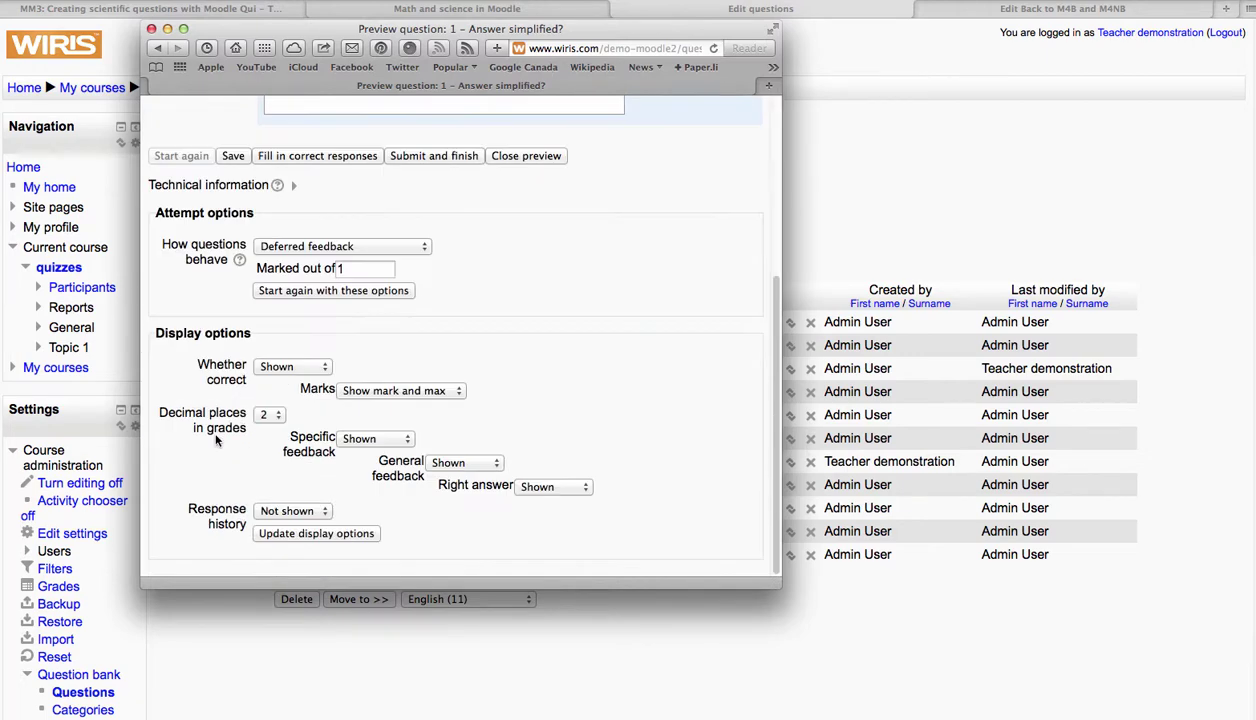
pyautogui.scroll(5, 280, 543)
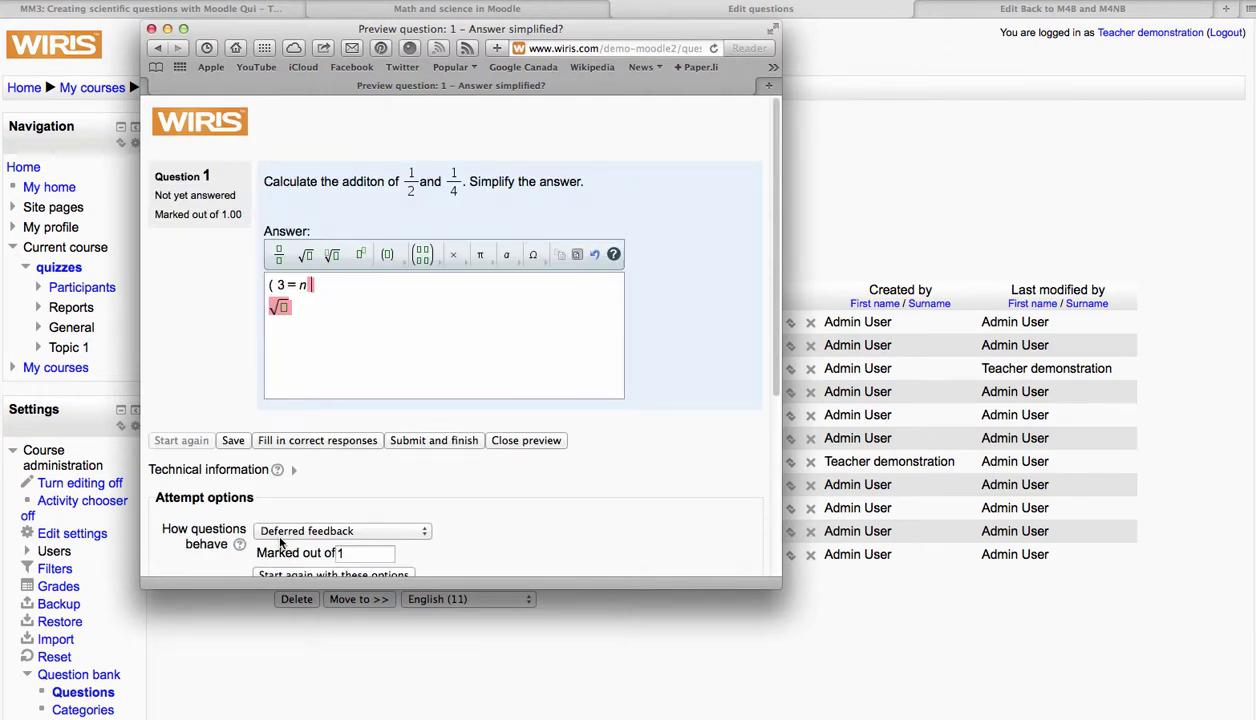
pyautogui.scroll(-2, 380, 333)
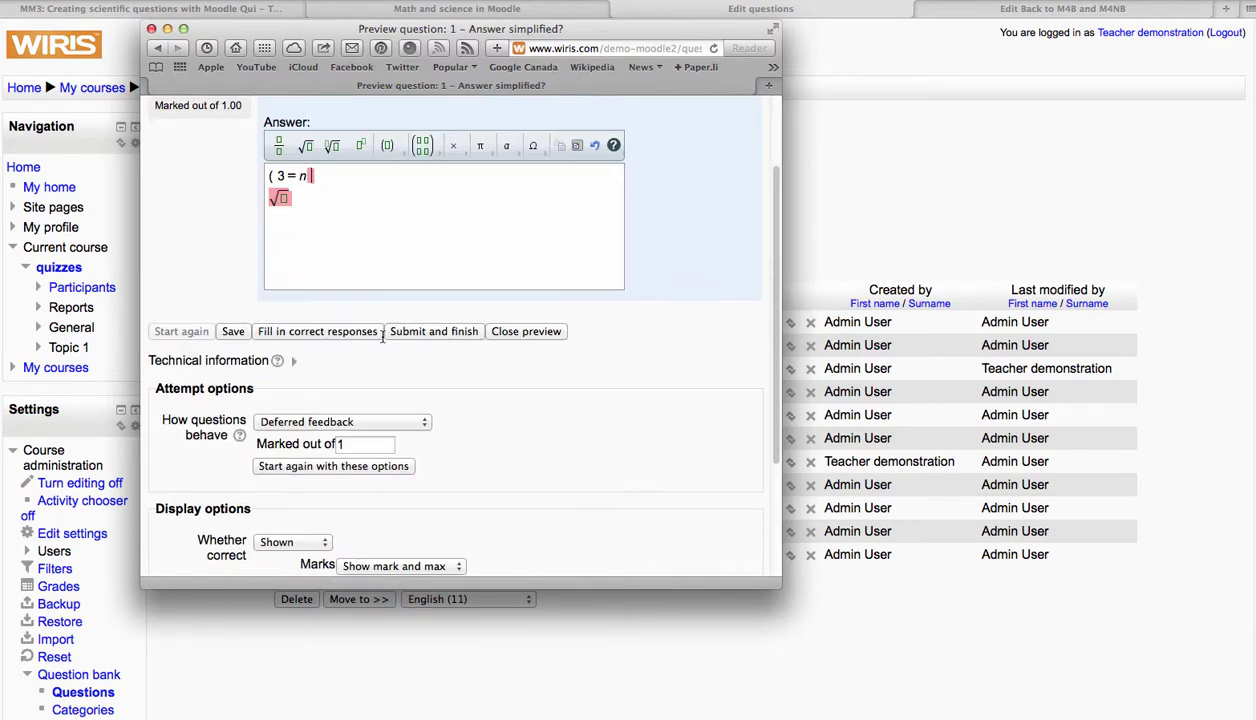
pyautogui.scroll(2, 381, 336)
pyautogui.click(156, 49)
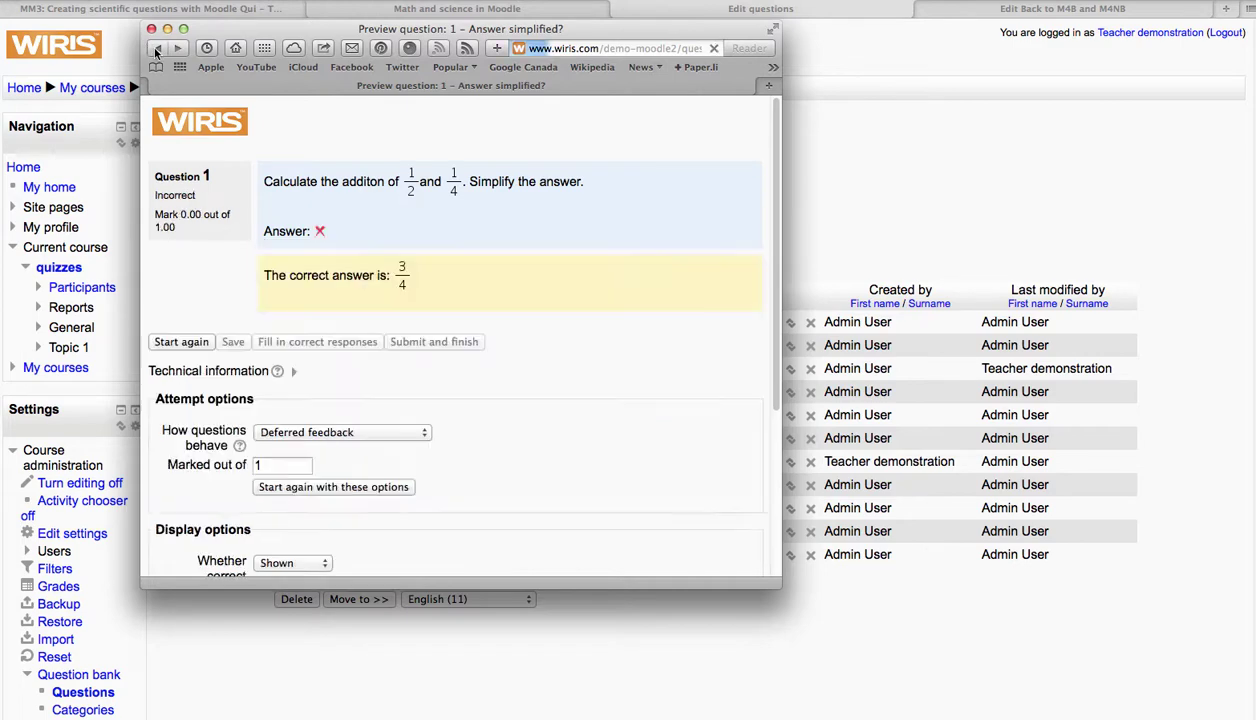
pyautogui.click(156, 49)
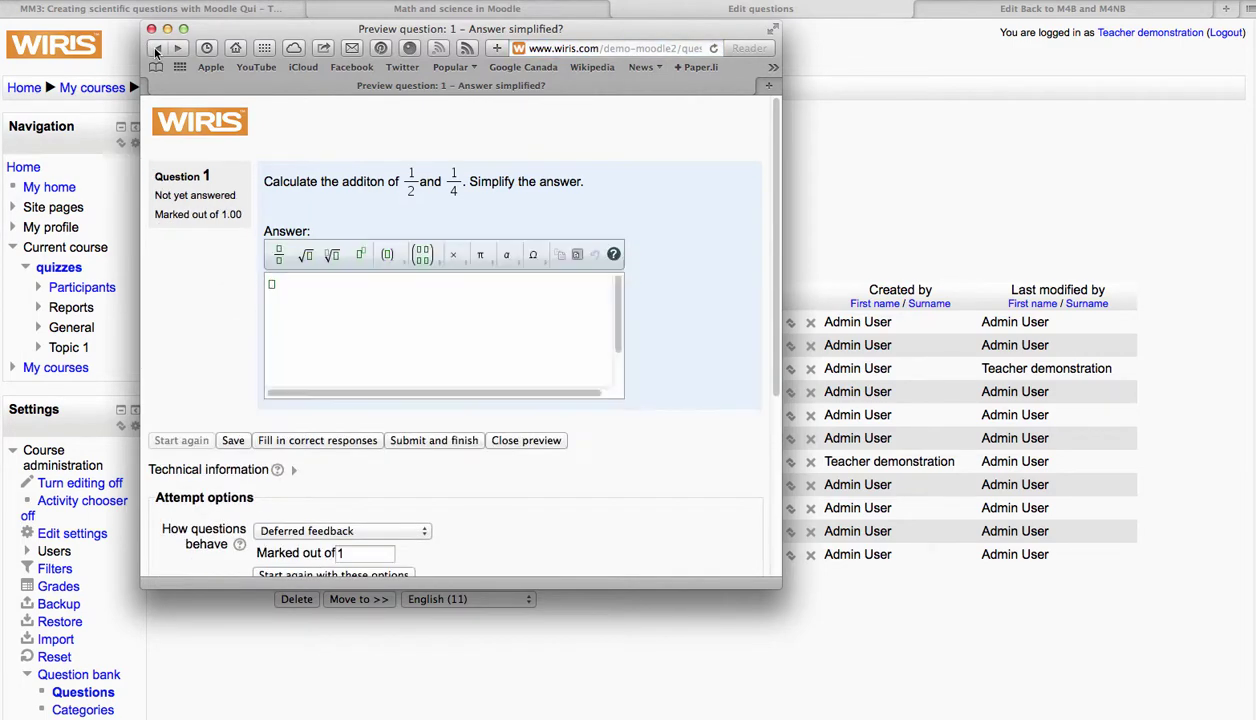
pyautogui.click(156, 49)
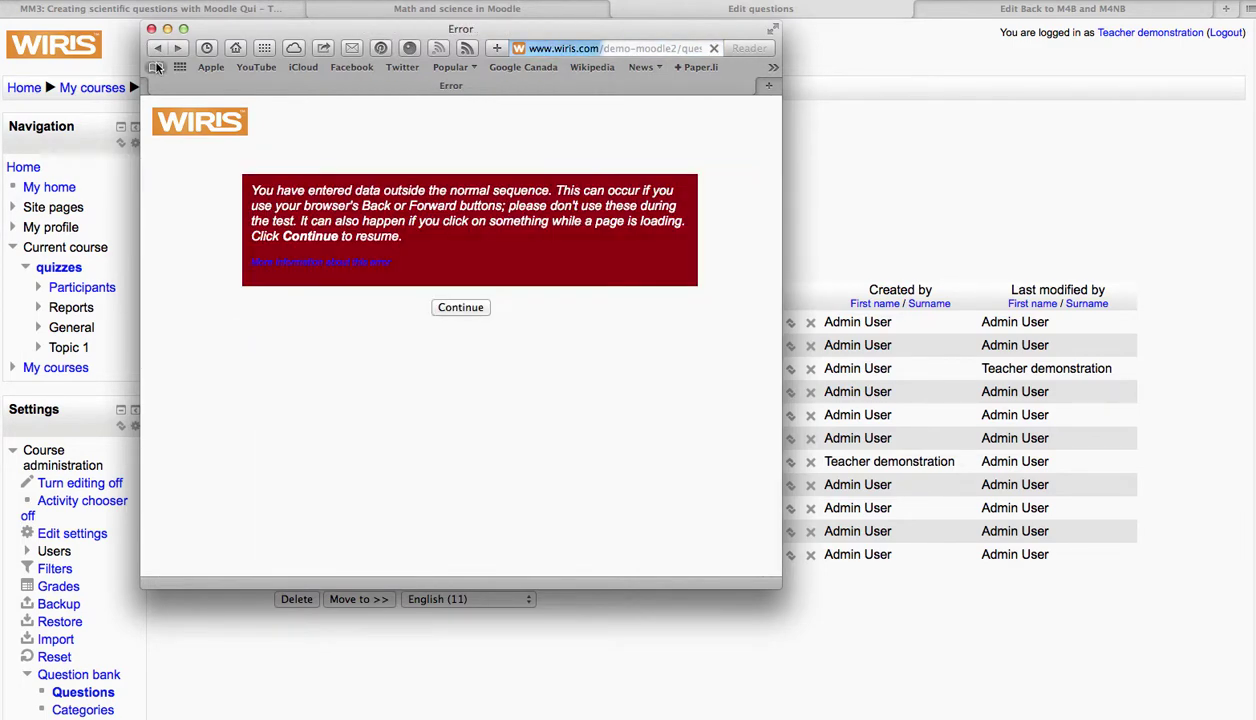
pyautogui.click(178, 47)
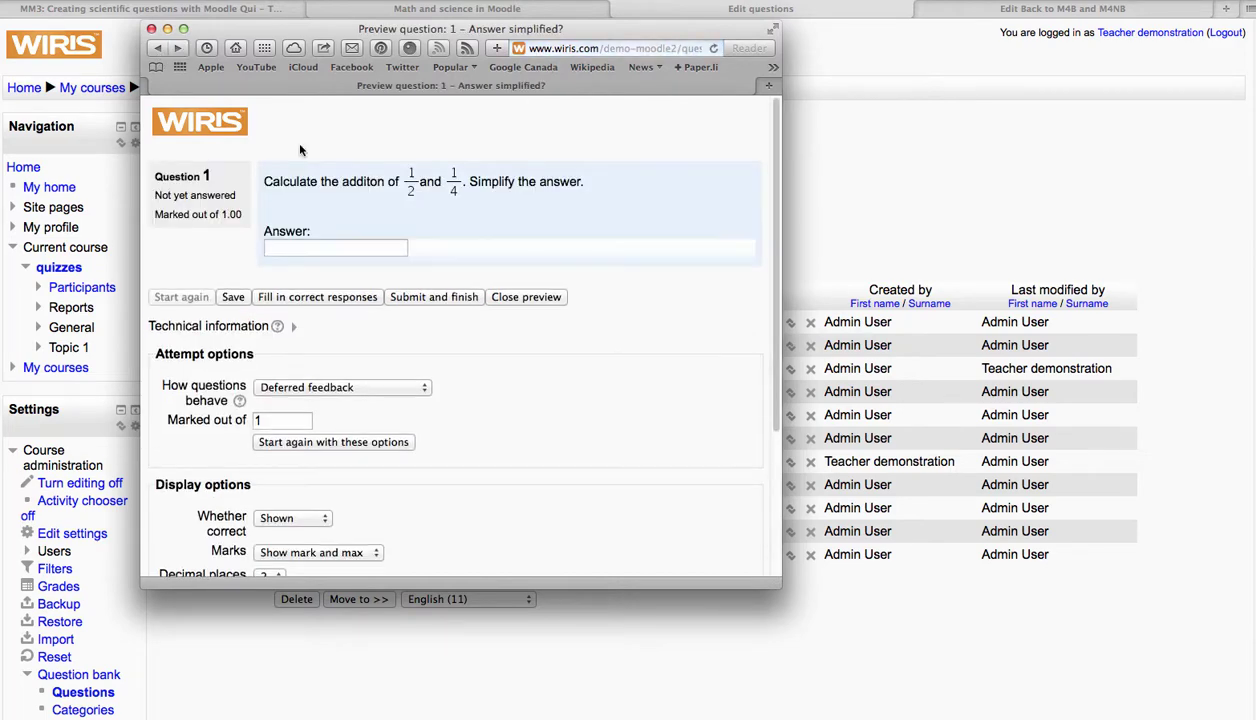
# - Update the preview's display options and close the question preview window
pyautogui.scroll(-1, 232, 440)
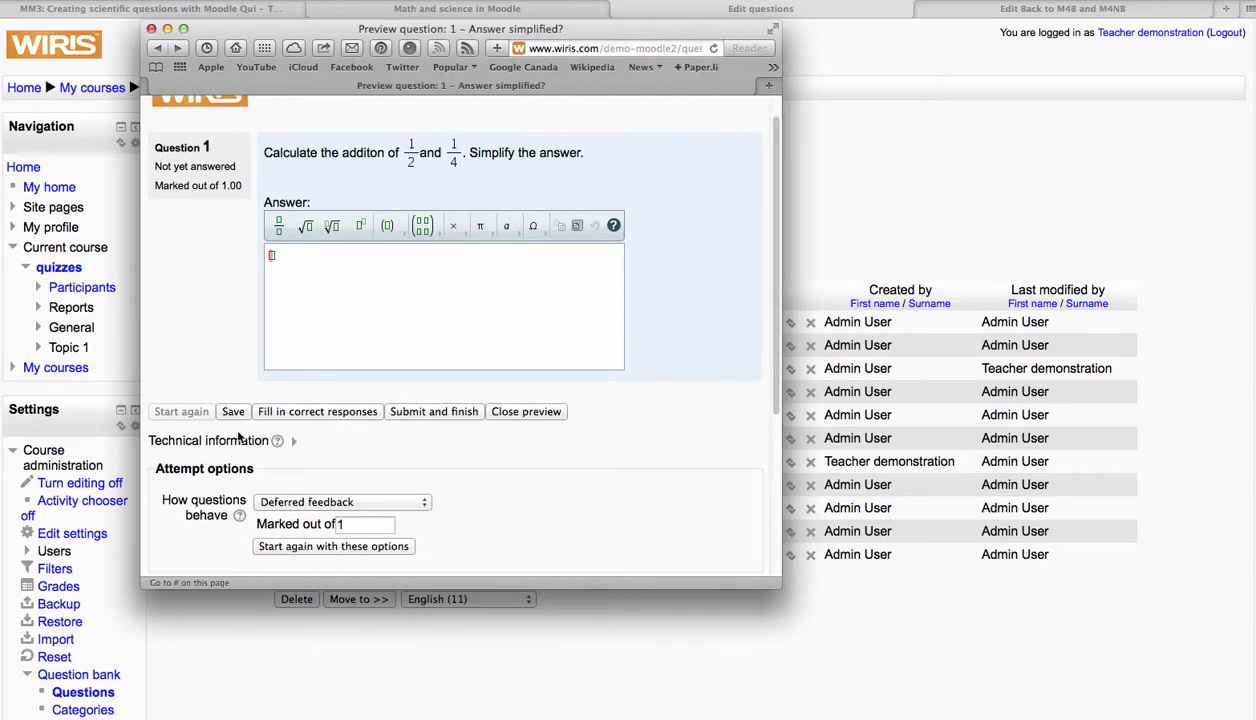
pyautogui.scroll(-5, 238, 435)
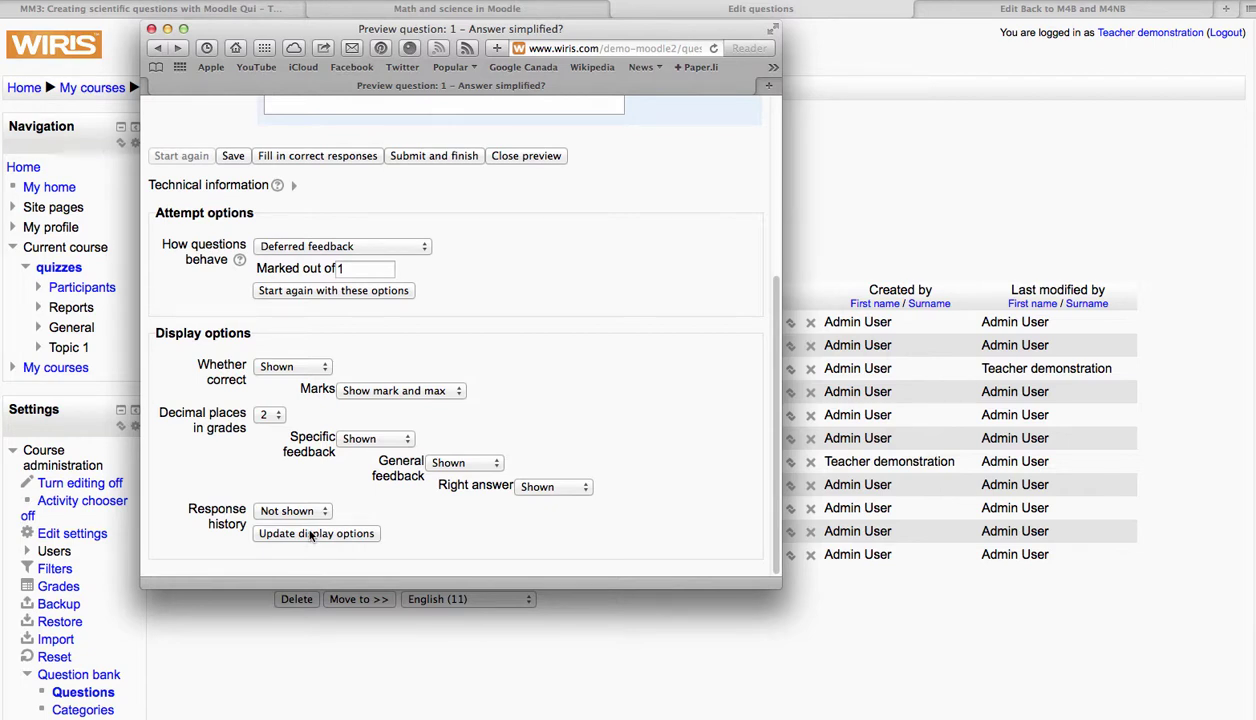
pyautogui.click(311, 536)
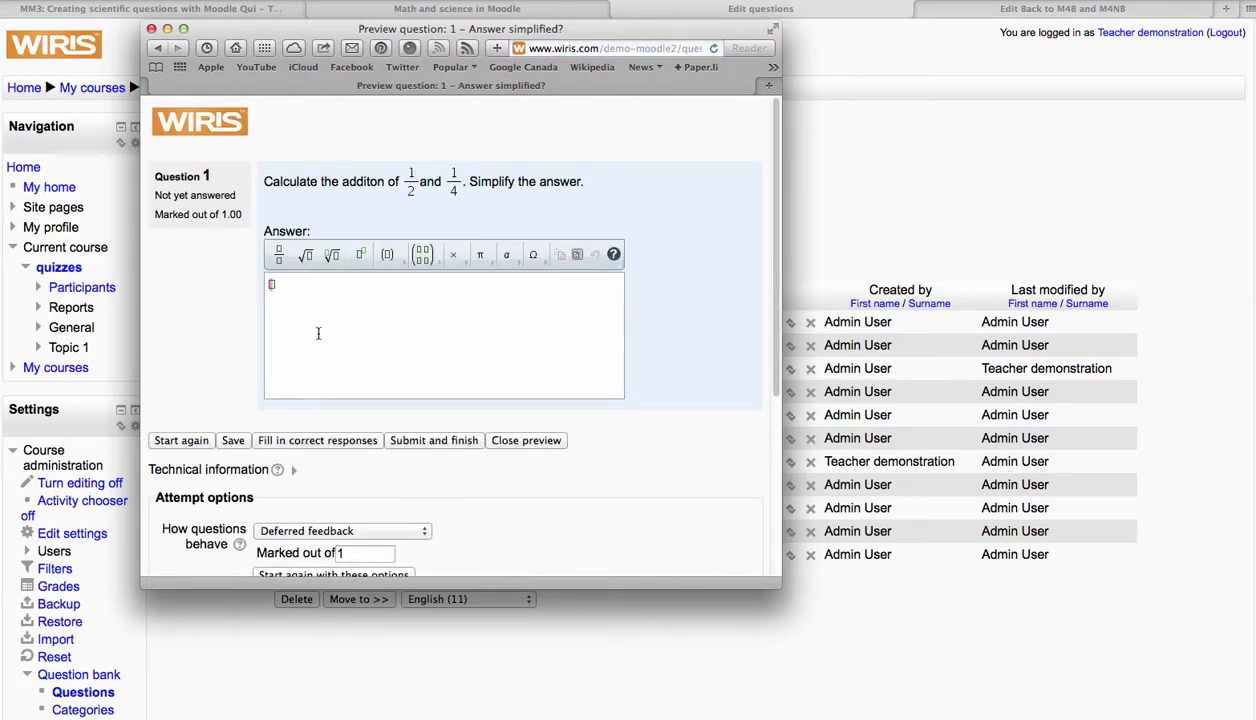
pyautogui.scroll(-1, 318, 333)
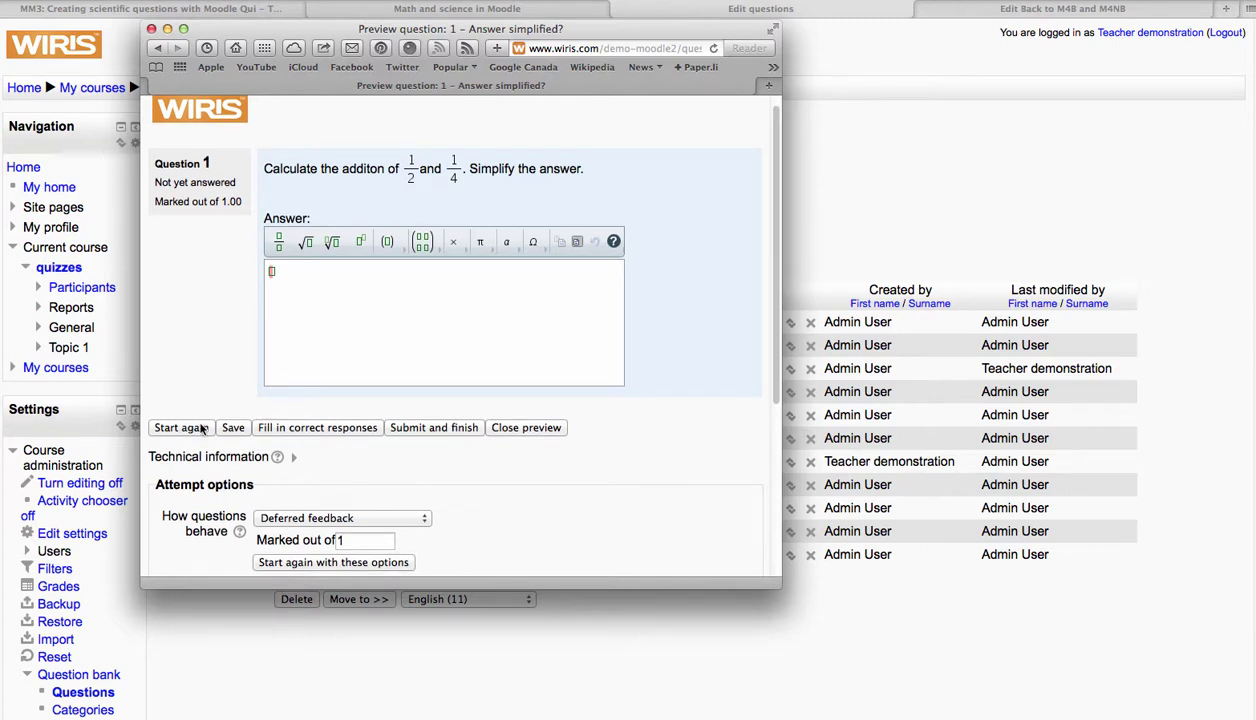
pyautogui.click(151, 28)
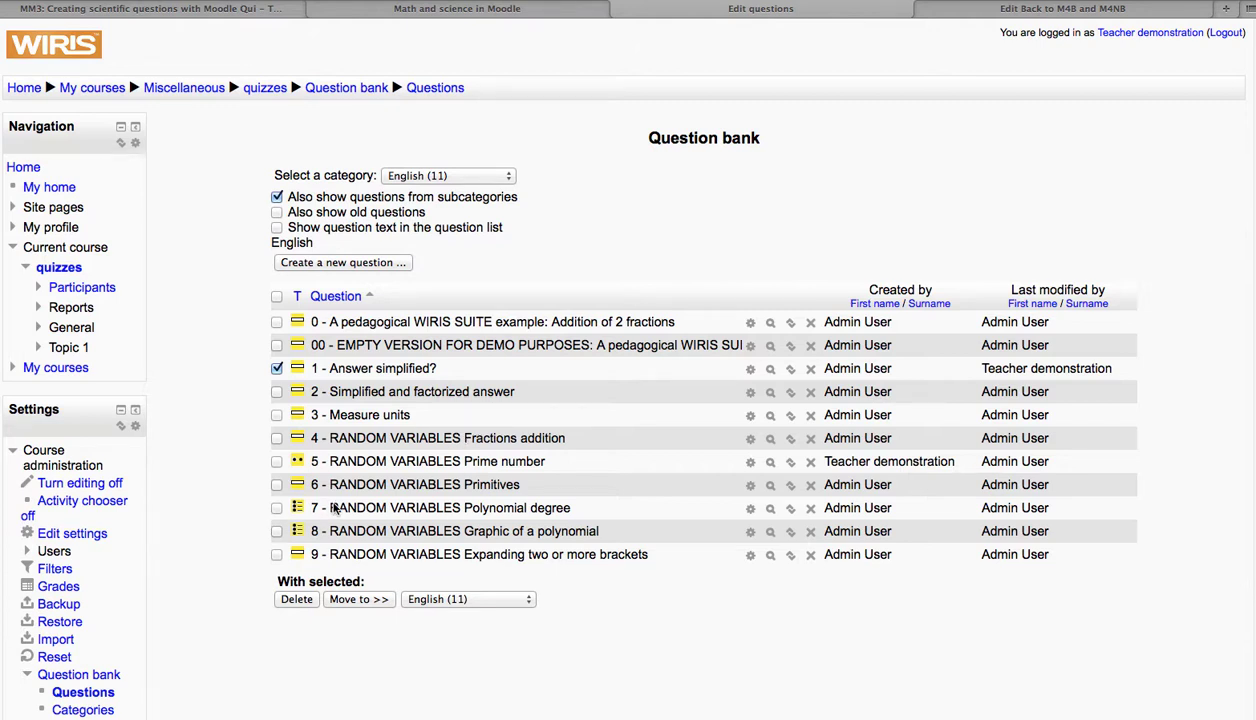
# - Select only question 4 - RANDOM VARIABLES Fractions addition, and open and cancel the choice of new question types
pyautogui.click(277, 368)
pyautogui.click(277, 439)
pyautogui.click(321, 262)
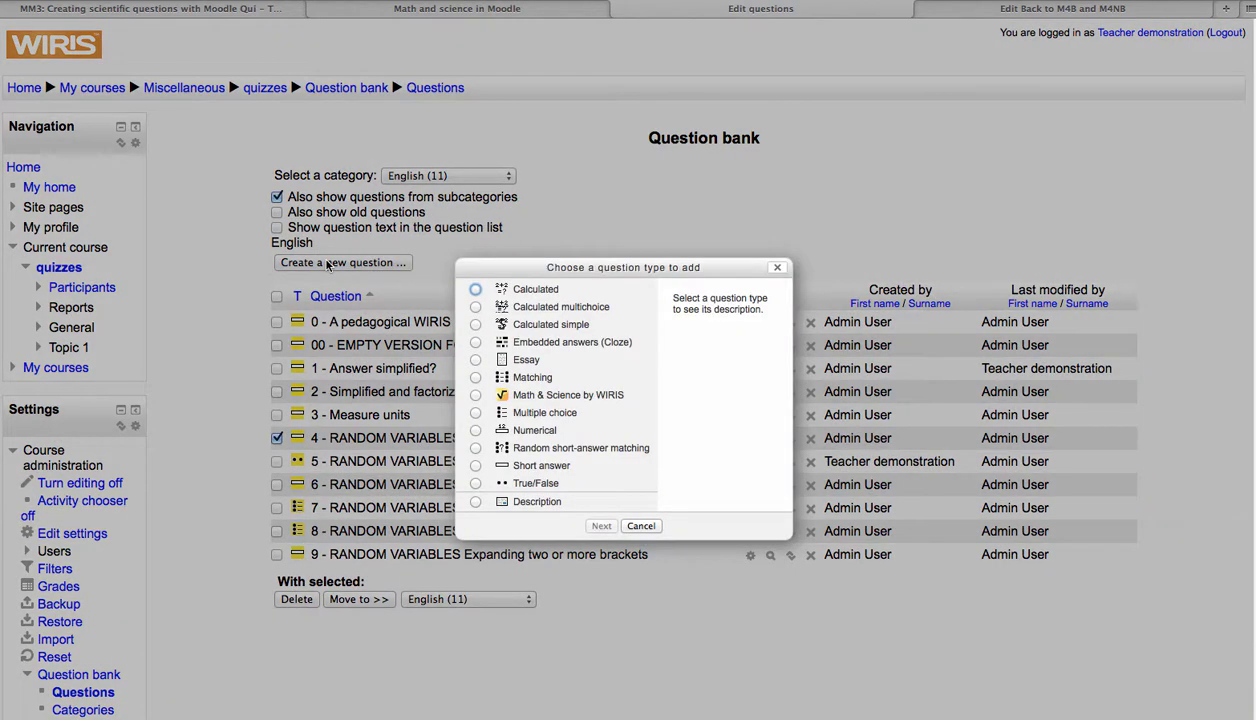
pyautogui.click(626, 522)
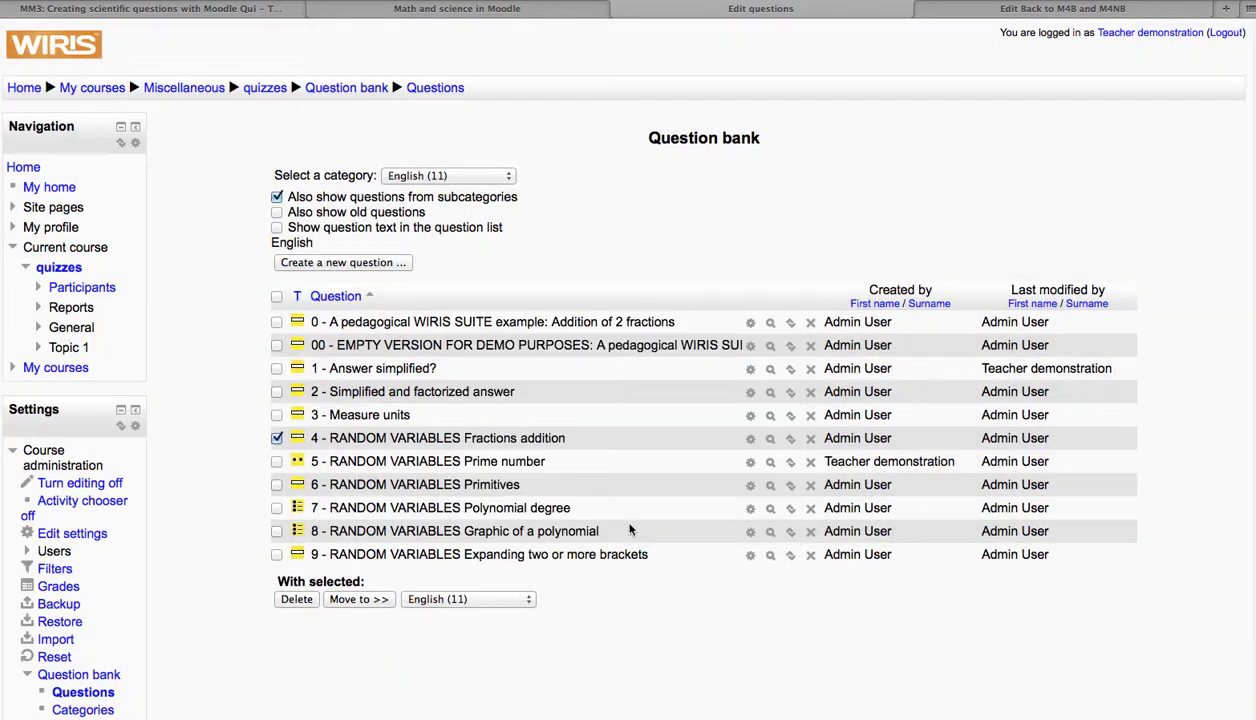
# - Open question 4 - RANDOM VARIABLES Fractions addition for editing and examine its text, answers, validation settings, grades, feedback and hints
pyautogui.click(751, 441)
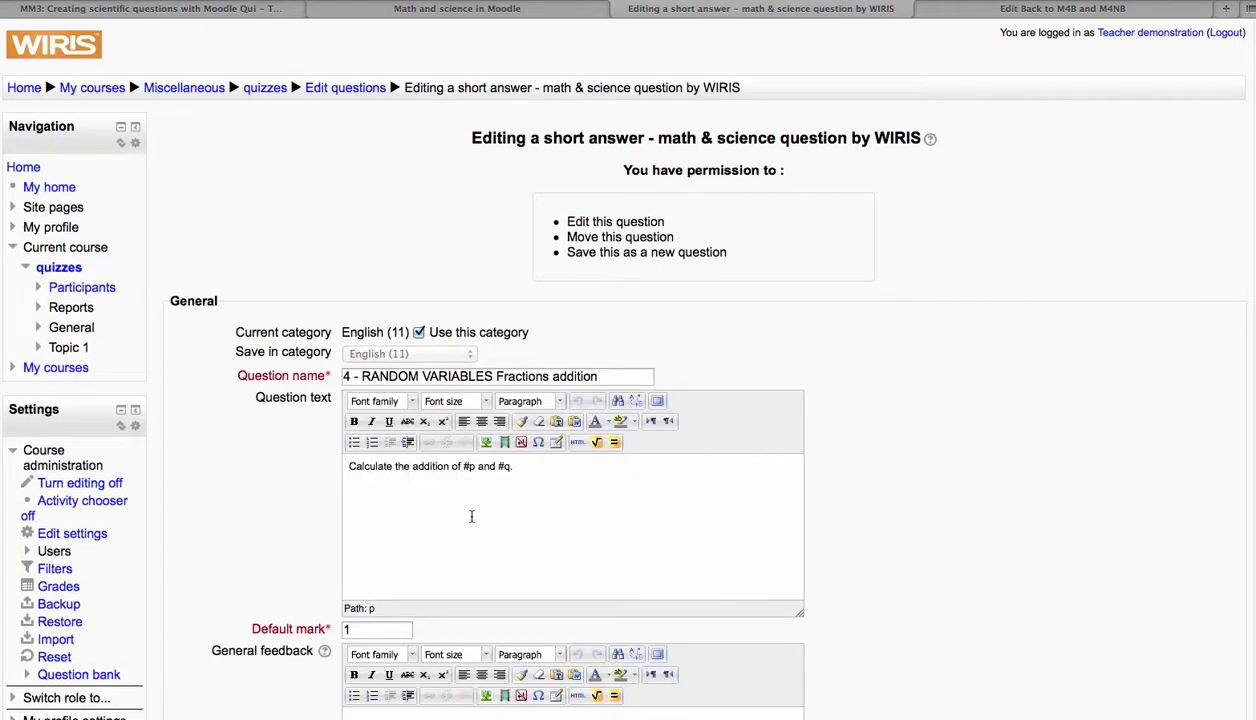
pyautogui.scroll(-1, 471, 516)
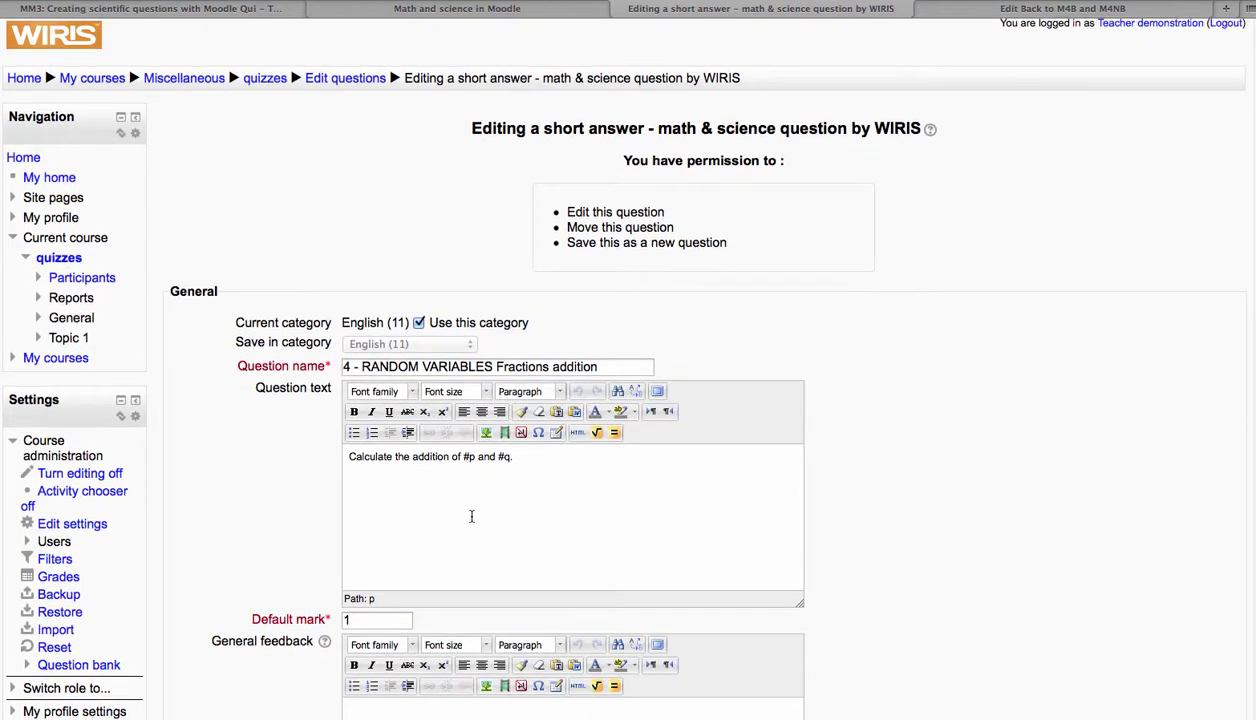
pyautogui.scroll(-1, 471, 516)
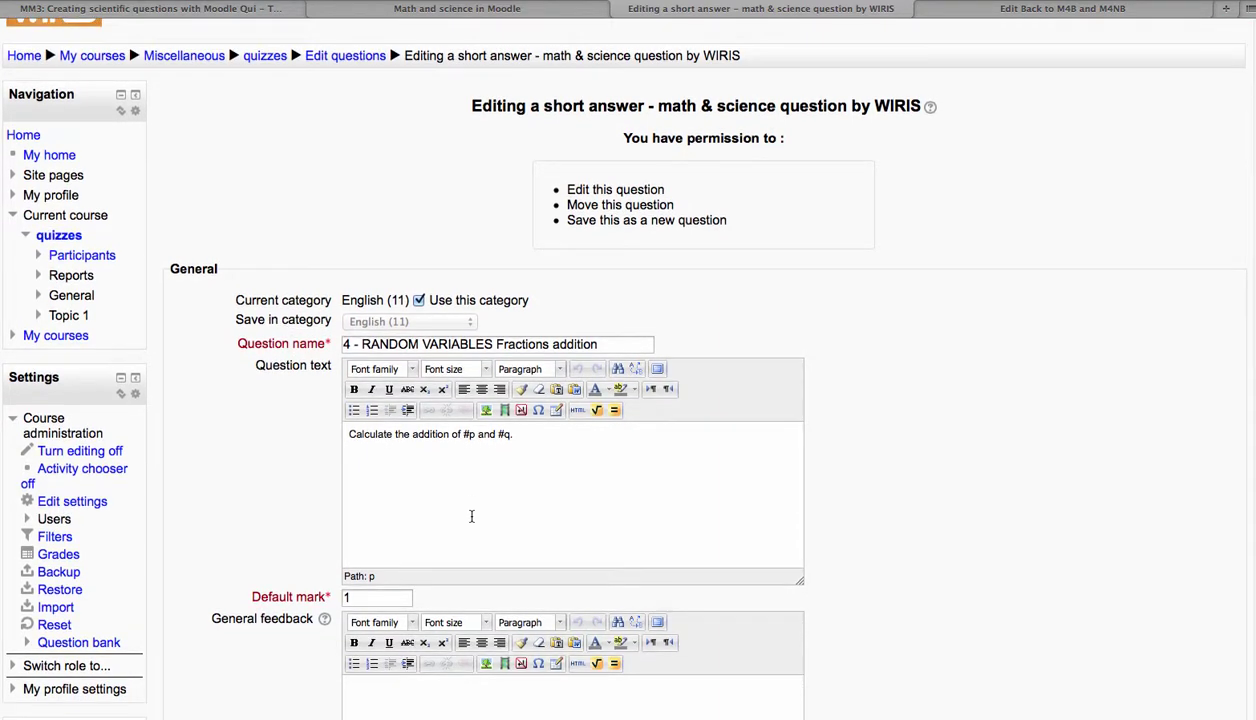
pyautogui.scroll(-2, 471, 516)
pyautogui.scroll(-3, 471, 516)
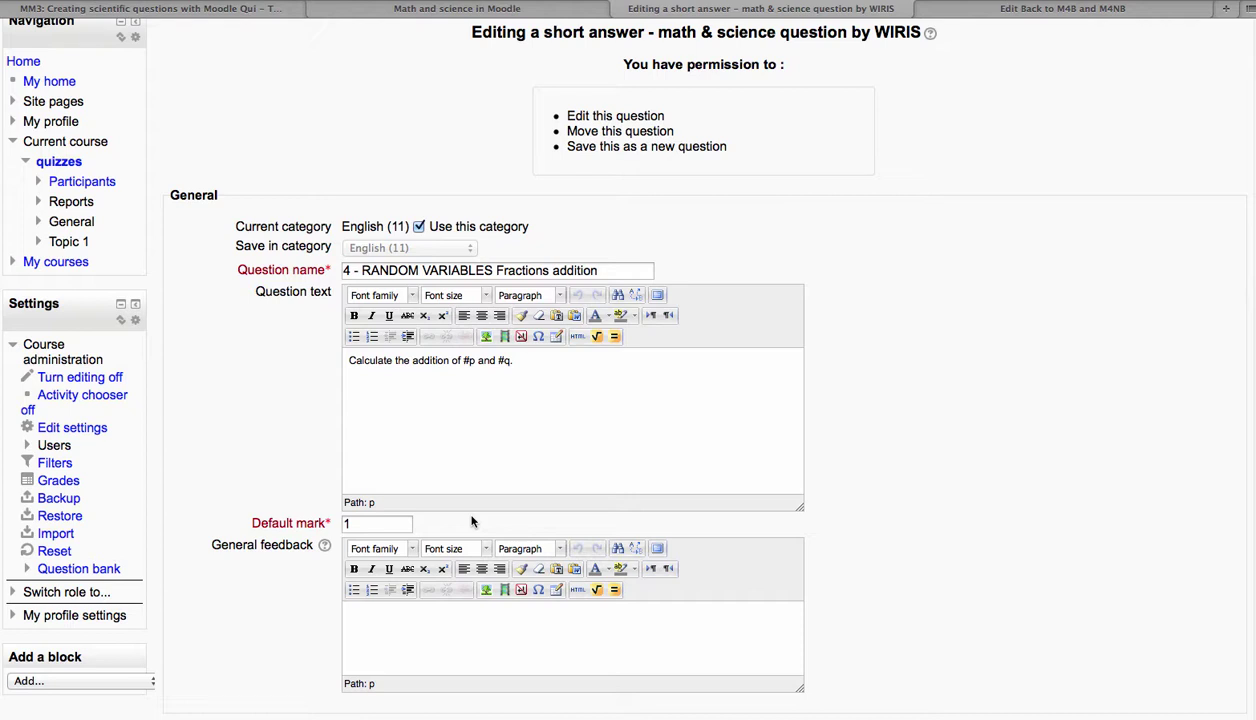
pyautogui.scroll(-6, 476, 537)
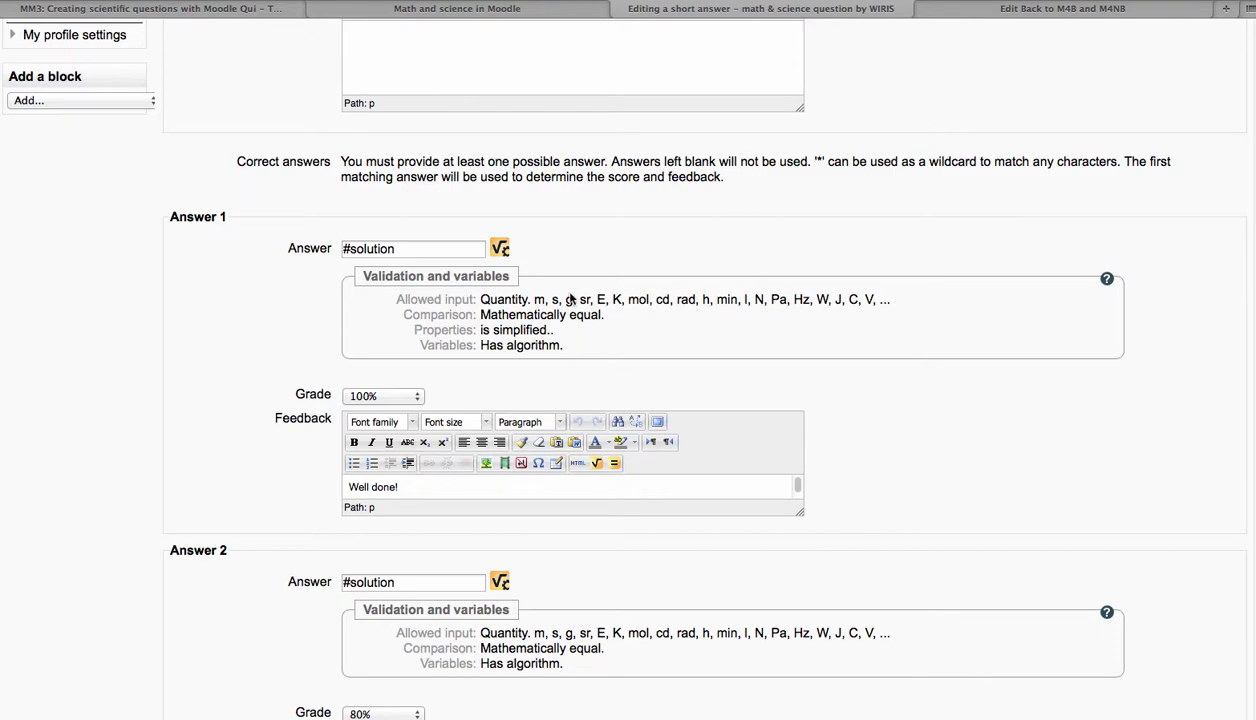
pyautogui.scroll(-3, 415, 499)
pyautogui.scroll(-4, 428, 509)
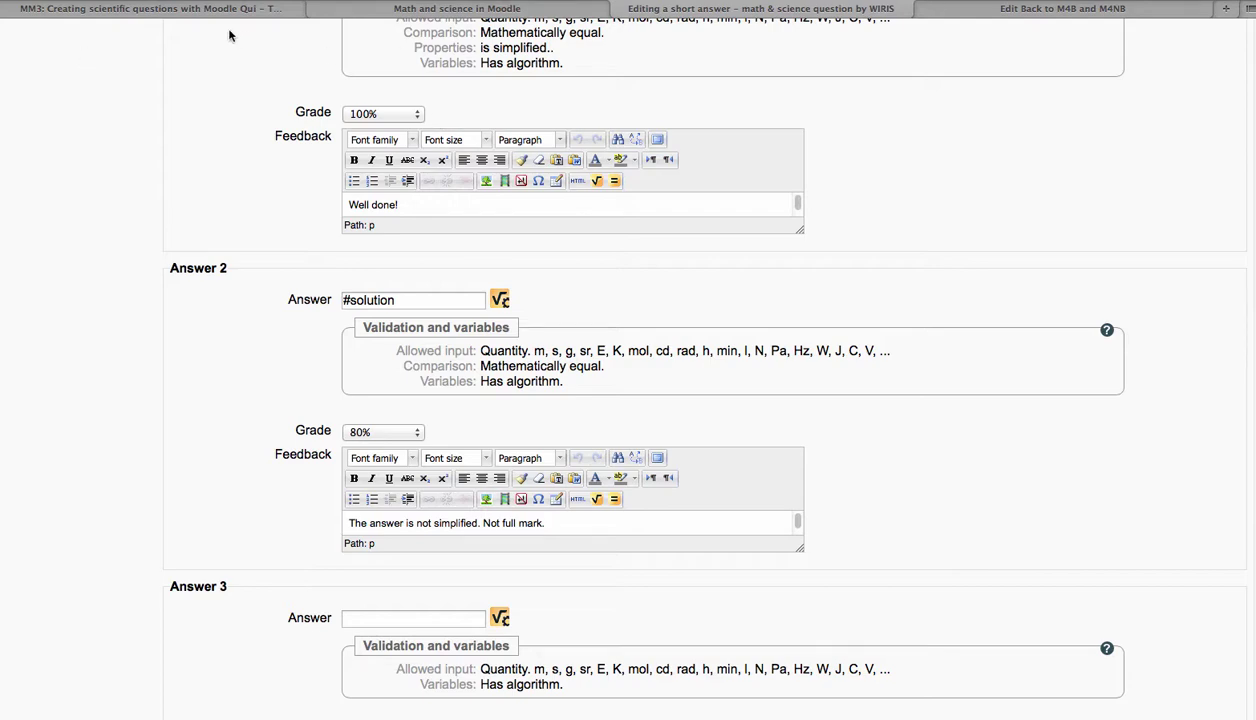
pyautogui.scroll(-5, 290, 125)
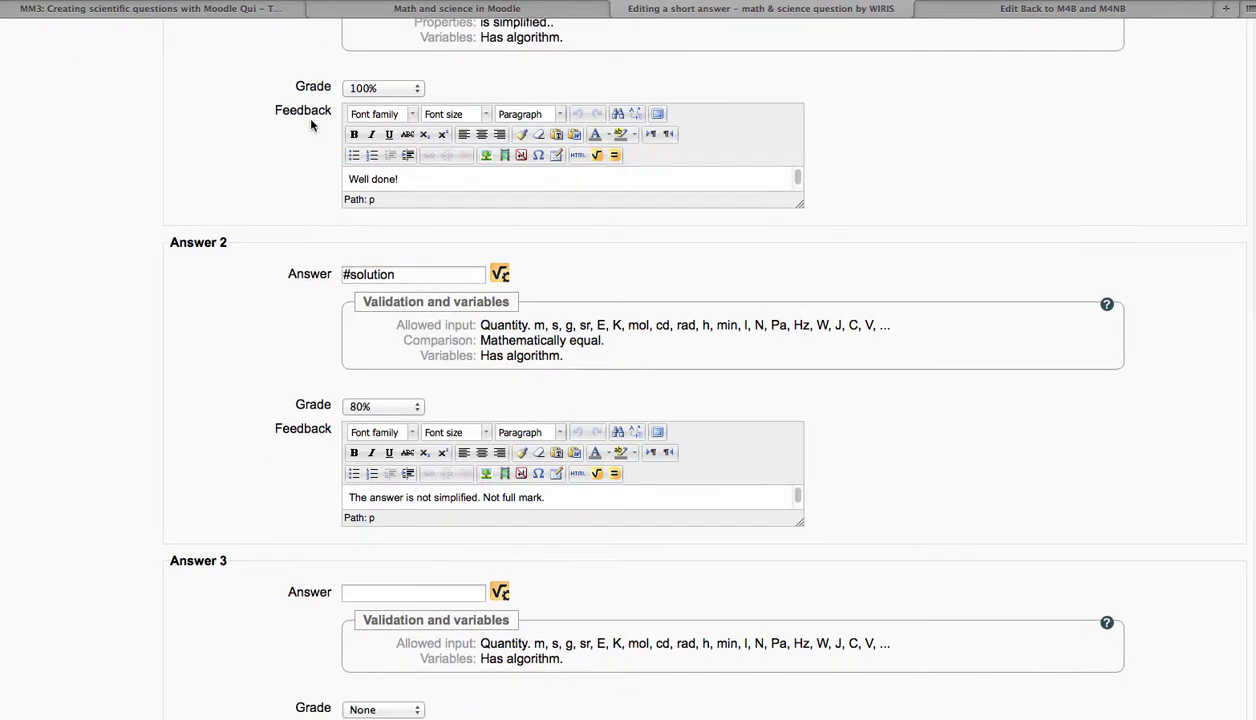
pyautogui.scroll(-6, 310, 124)
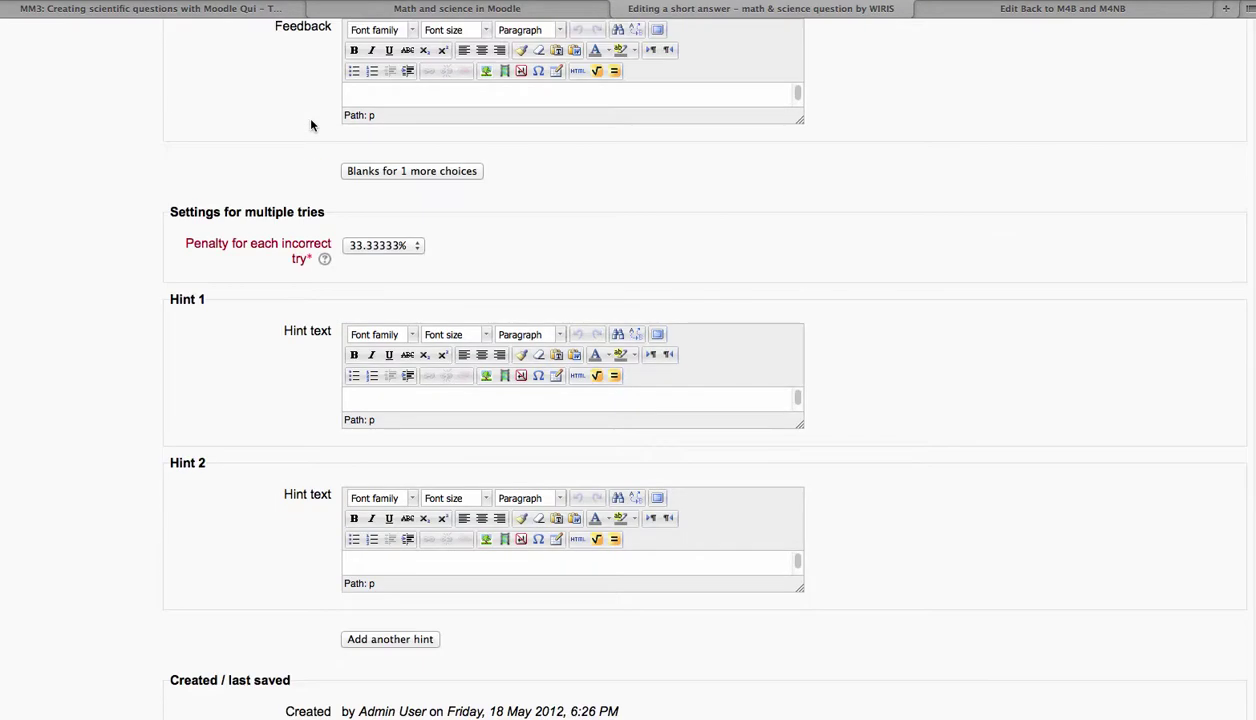
pyautogui.scroll(5, 308, 124)
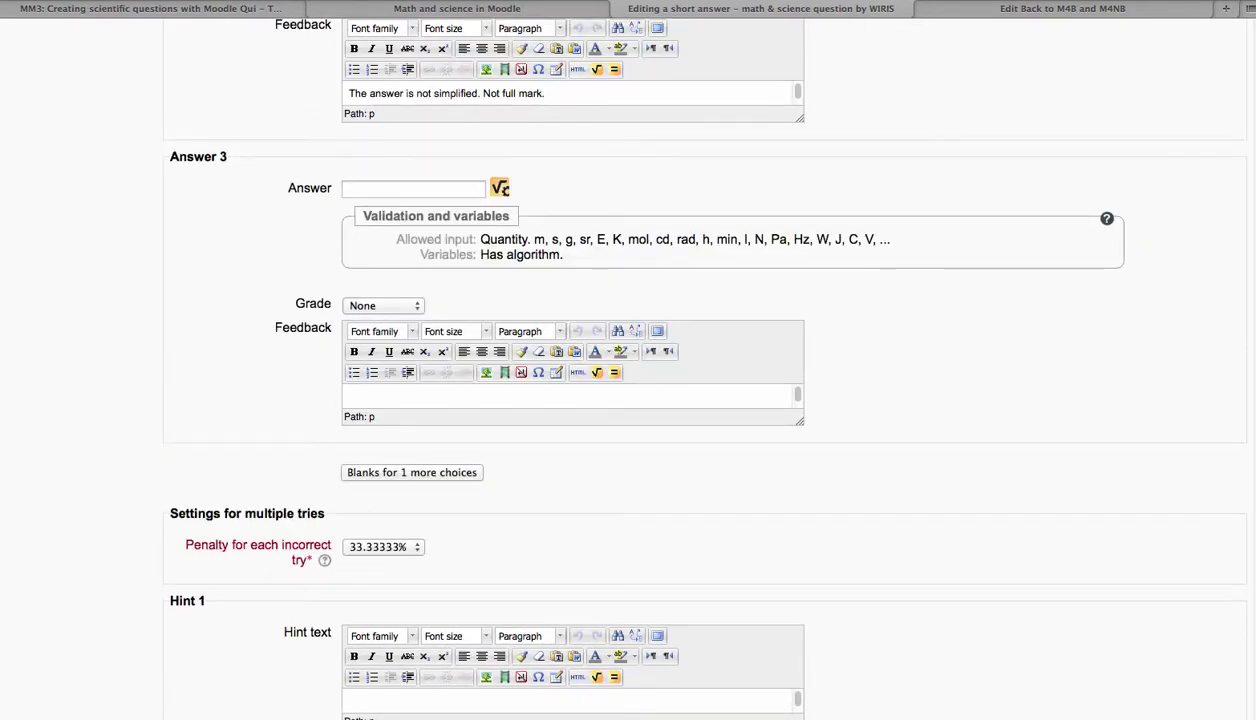
# - Switch to the browser page "MM3: Creating scientific questions with Moodle Qui"
pyautogui.click(143, 8)
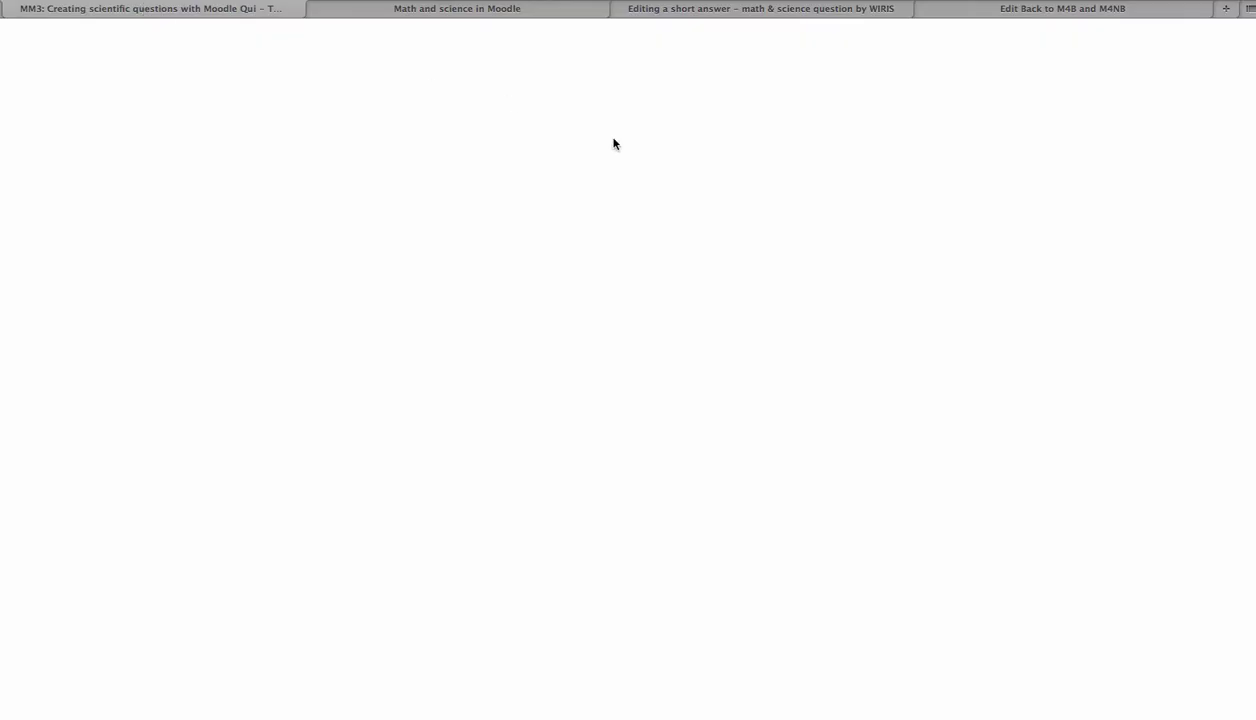